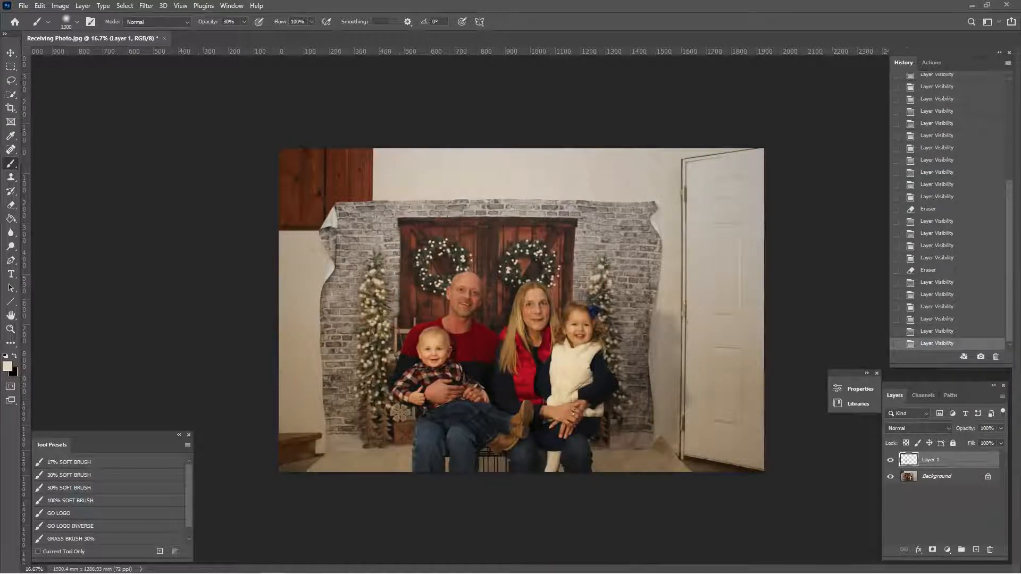
Toggle the visibility of Layer 1 to compare the baby's face before and after the face replacement.
key("ctrl+plus")
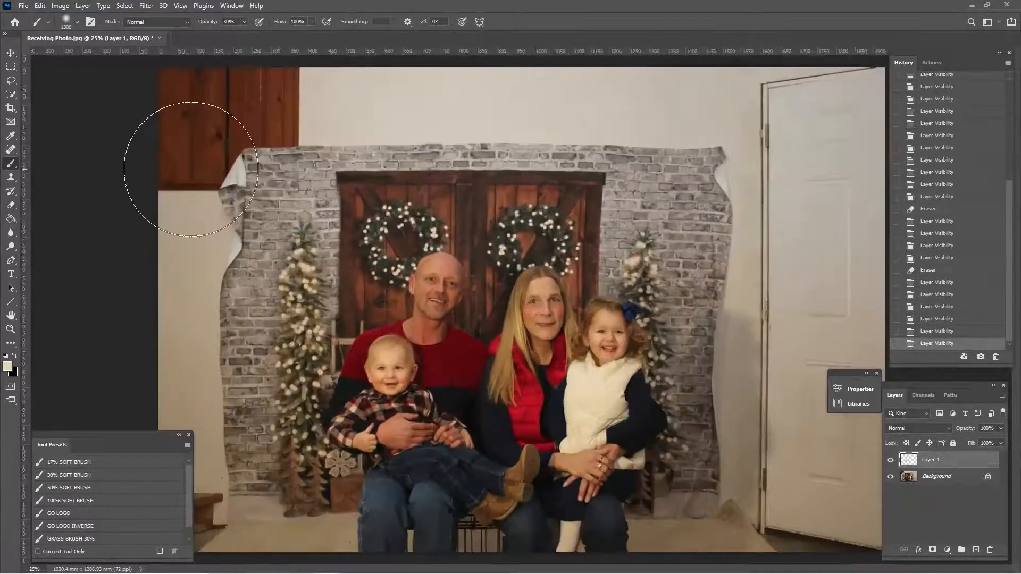
key("Tab")
key("Tab")
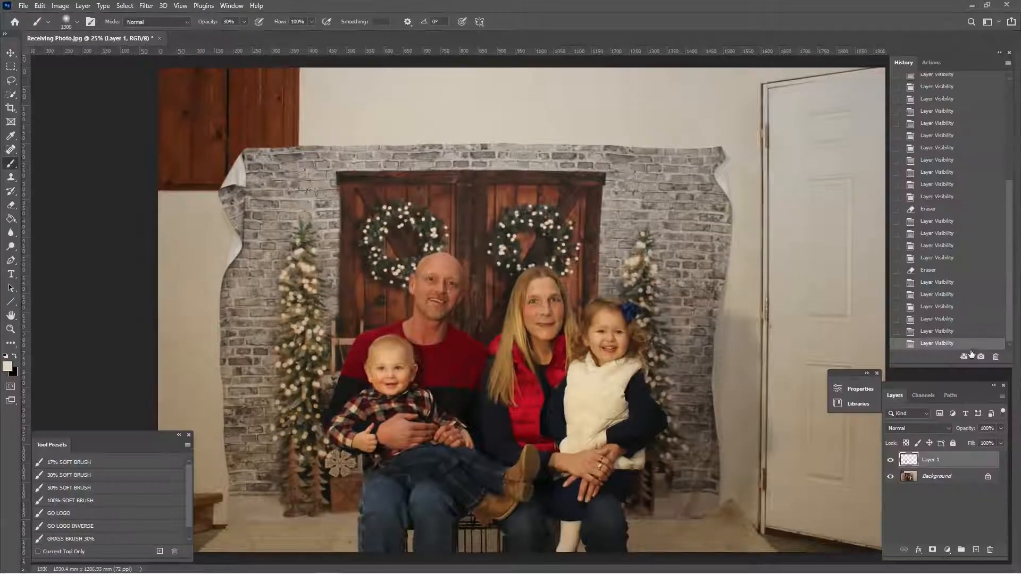
left_click(890, 461)
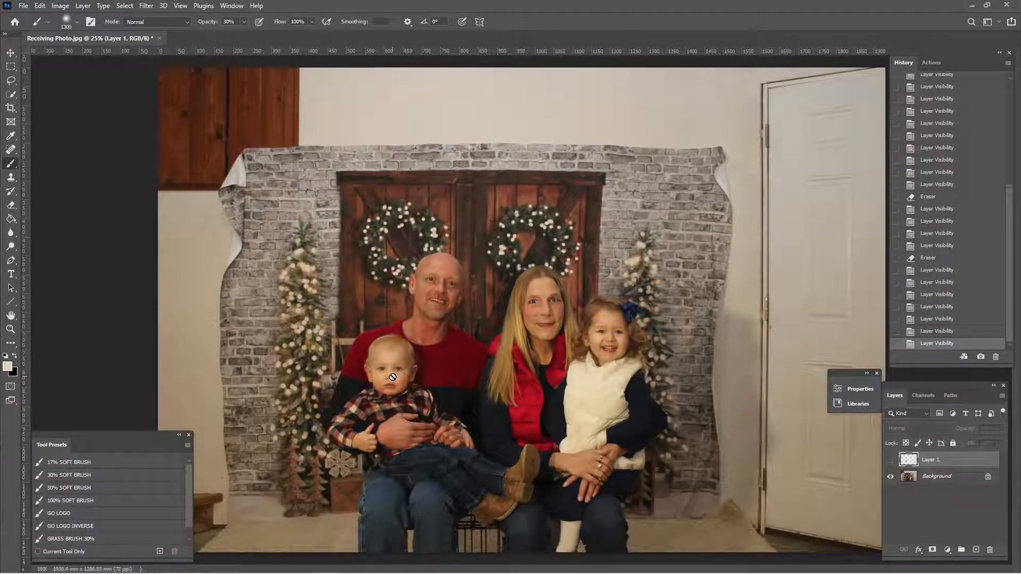
left_click(890, 460)
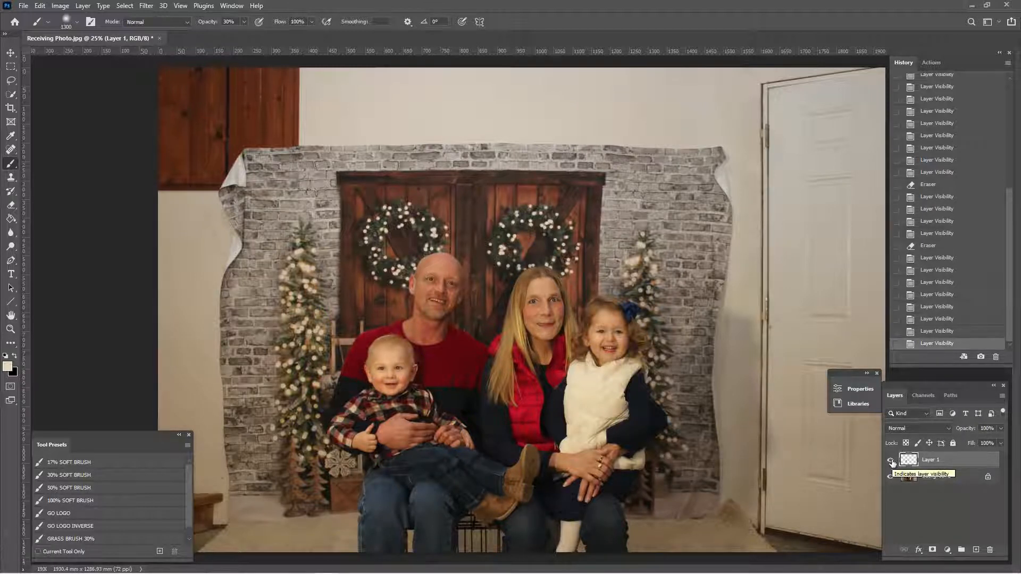
left_click(891, 461)
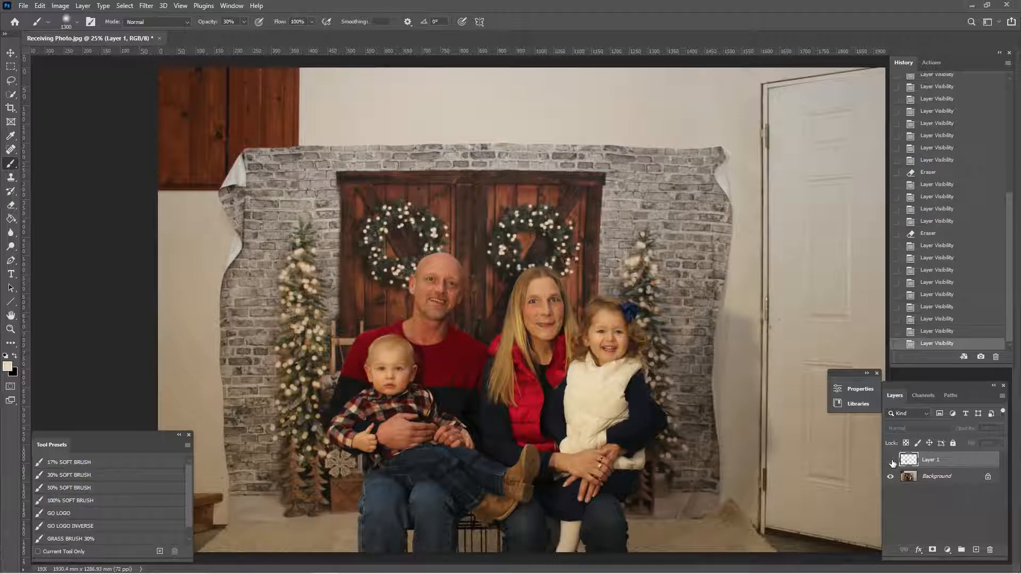
left_click(891, 461)
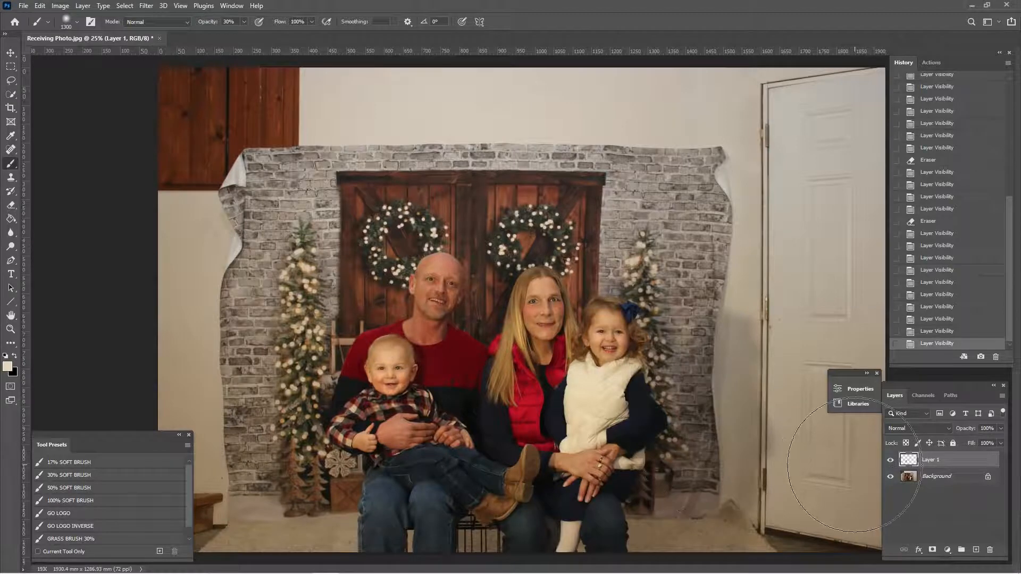
Flatten the image into a single background layer.
left_click(931, 62)
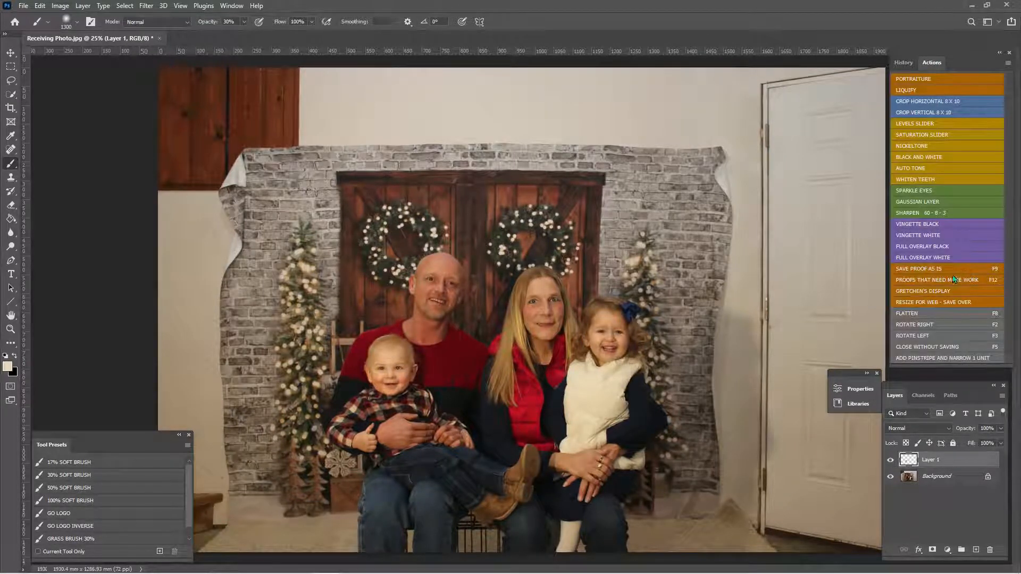
left_click(954, 280)
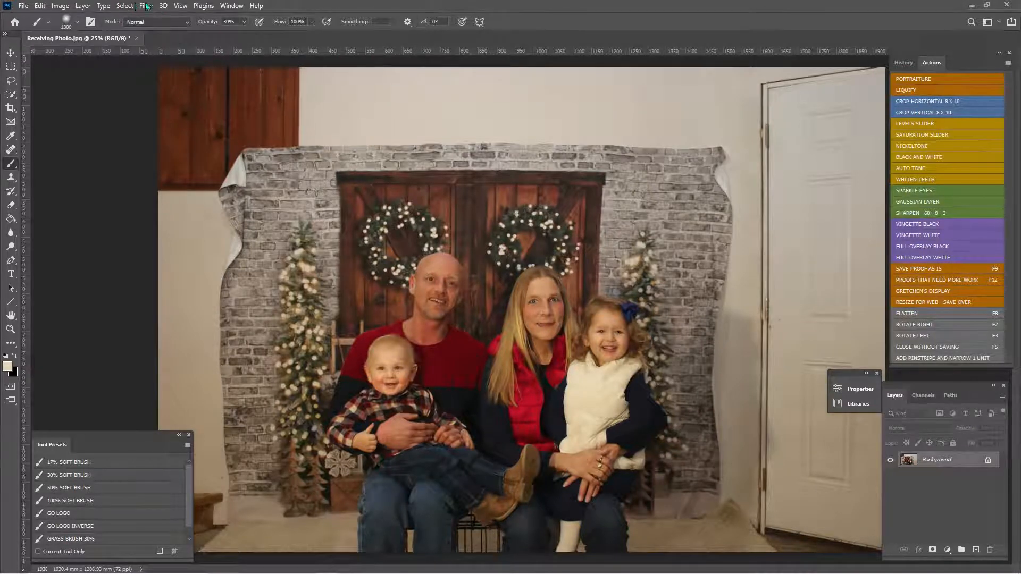
left_click(82, 6)
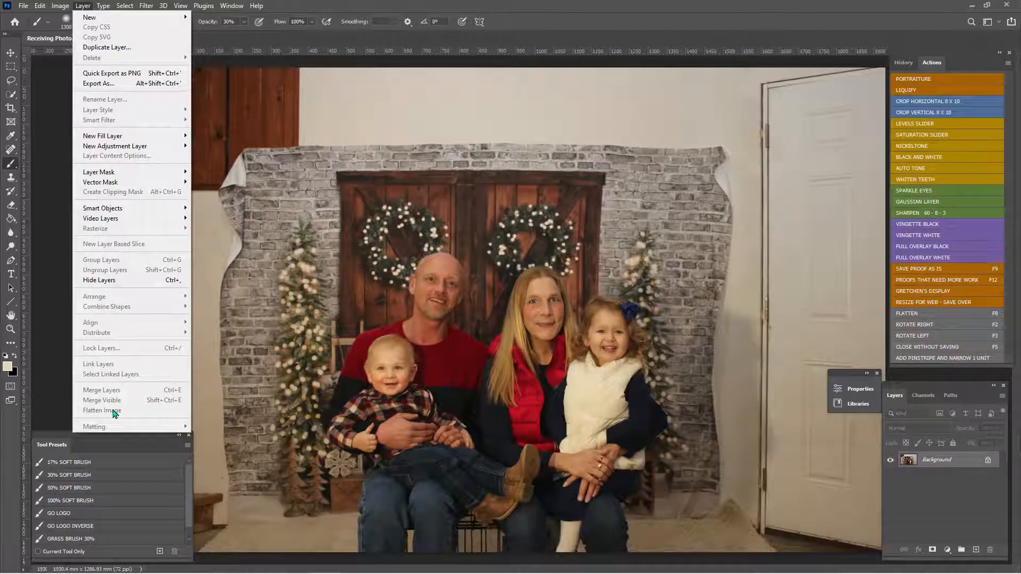
left_click(56, 150)
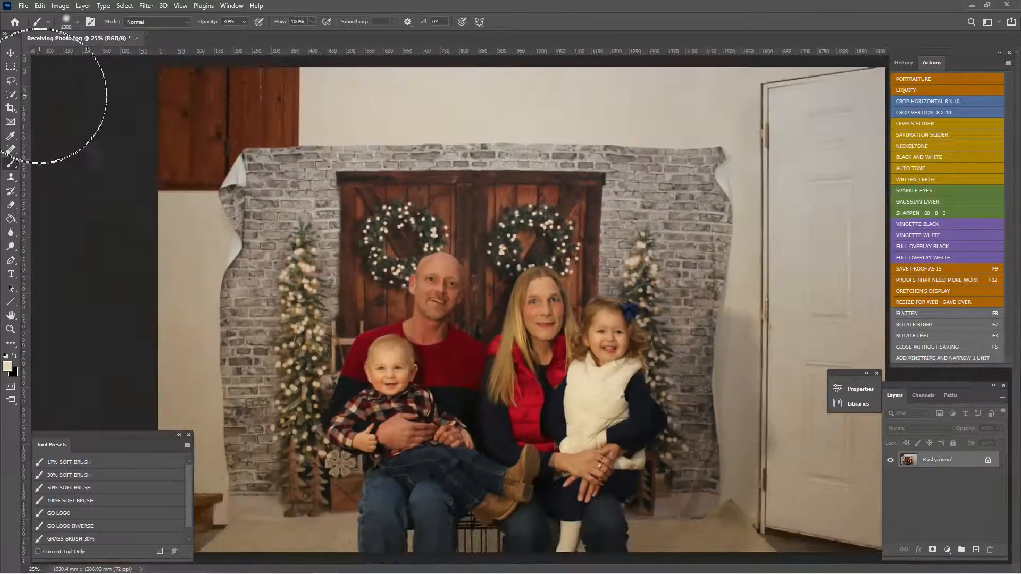
Set up the Crop tool with a width of 10 in and a height of 8 in at 300 px/in.
left_click(11, 108)
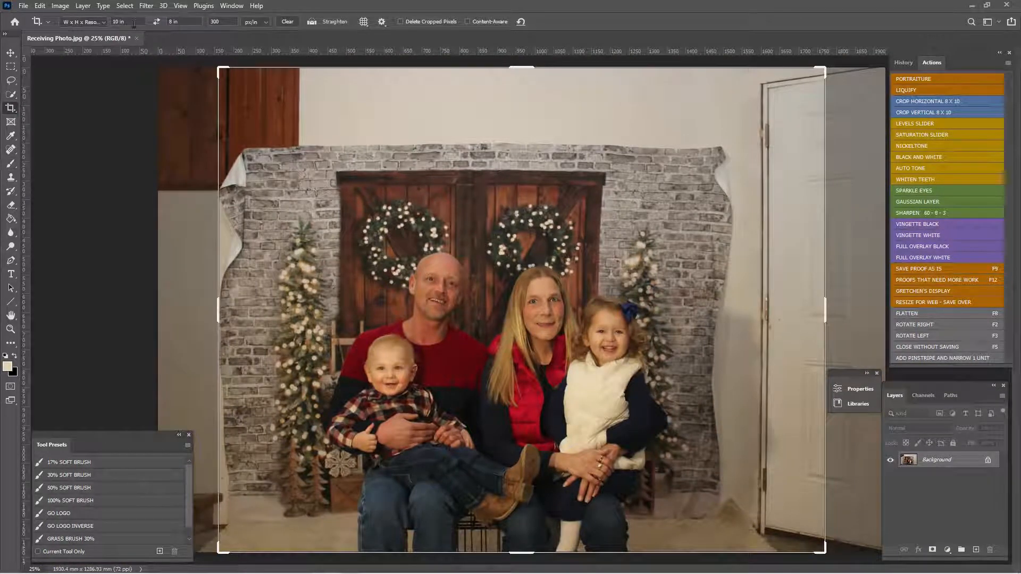
left_click_drag(133, 22, 113, 21)
type("10")
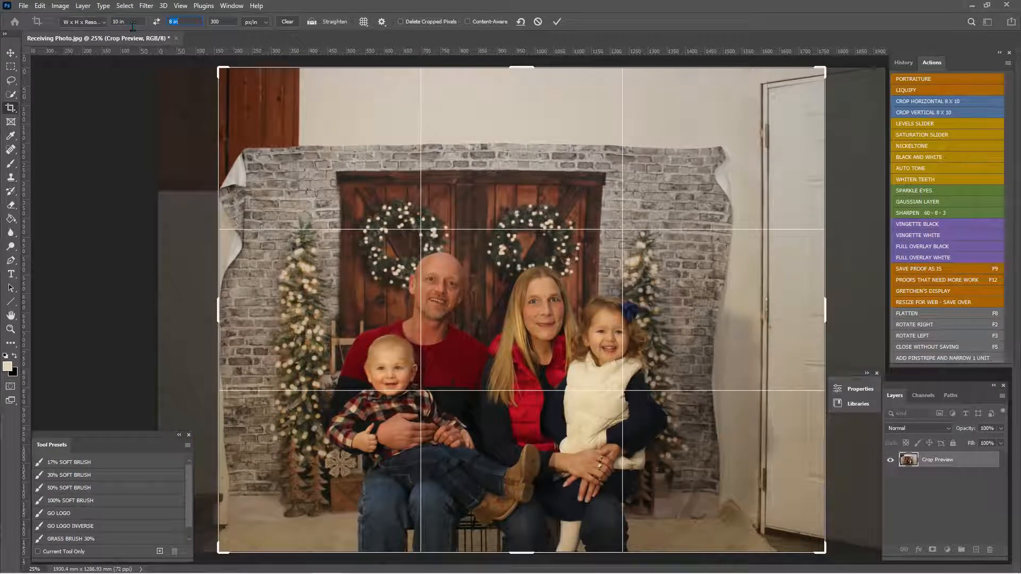
type("8")
Crop the photo tightly around the family, keeping both trees and most of the wreaths and cutting off the door and backdrop edges.
left_click_drag(218, 68, 268, 107)
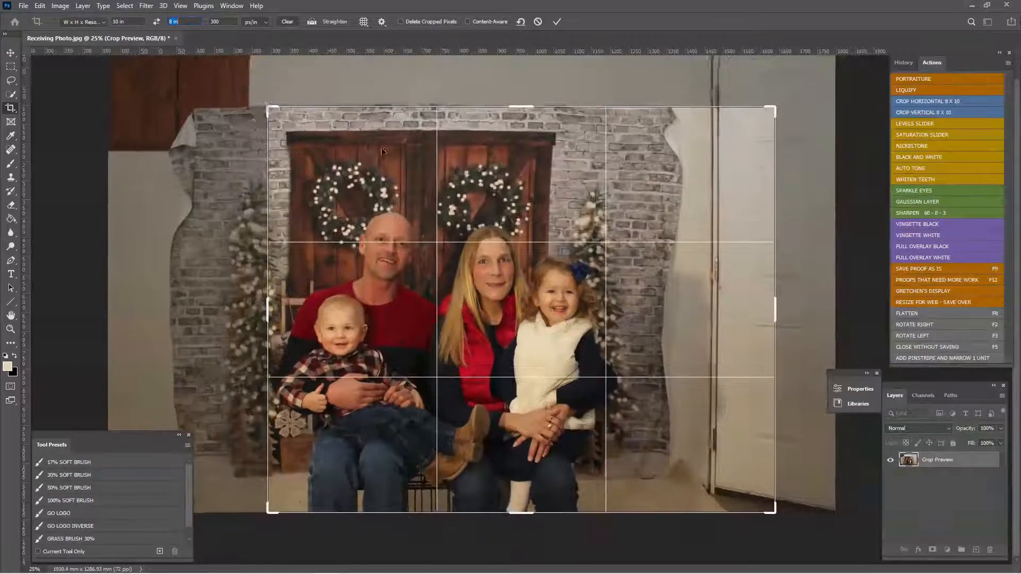
left_click_drag(775, 108, 682, 226)
left_click_drag(318, 148, 316, 146)
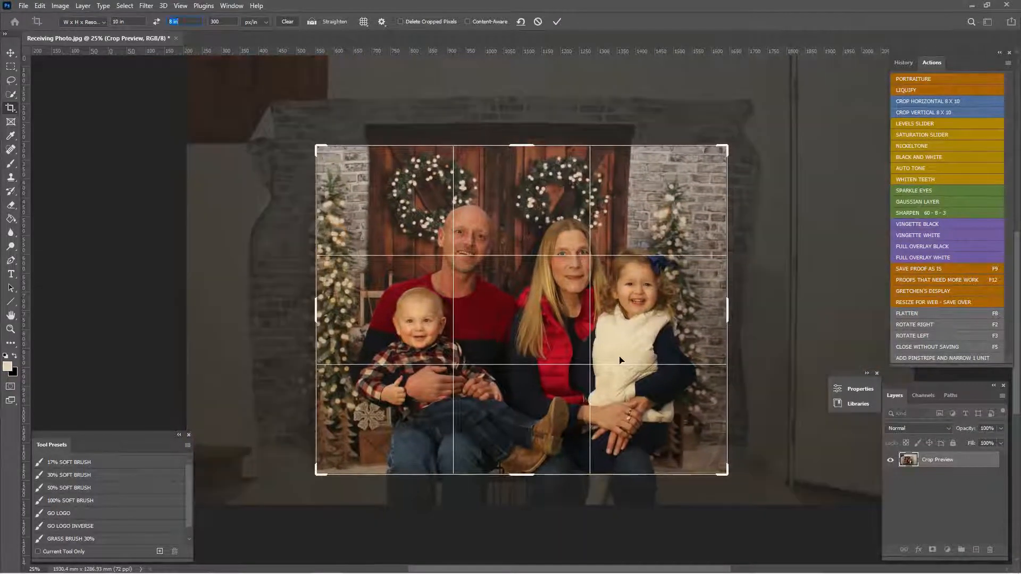
left_click_drag(625, 345, 623, 334)
left_click_drag(725, 475, 730, 478)
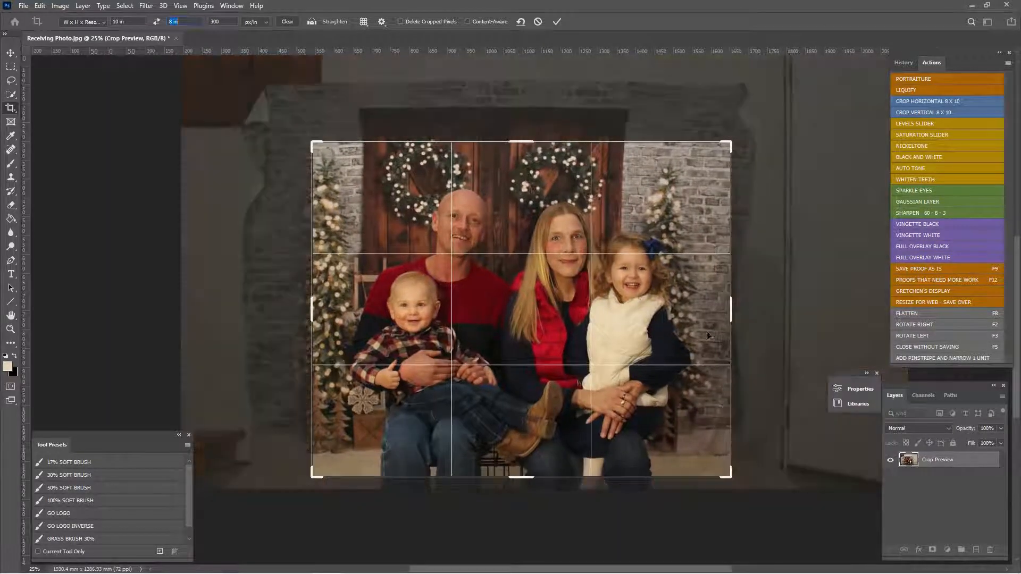
left_click_drag(700, 319, 691, 291)
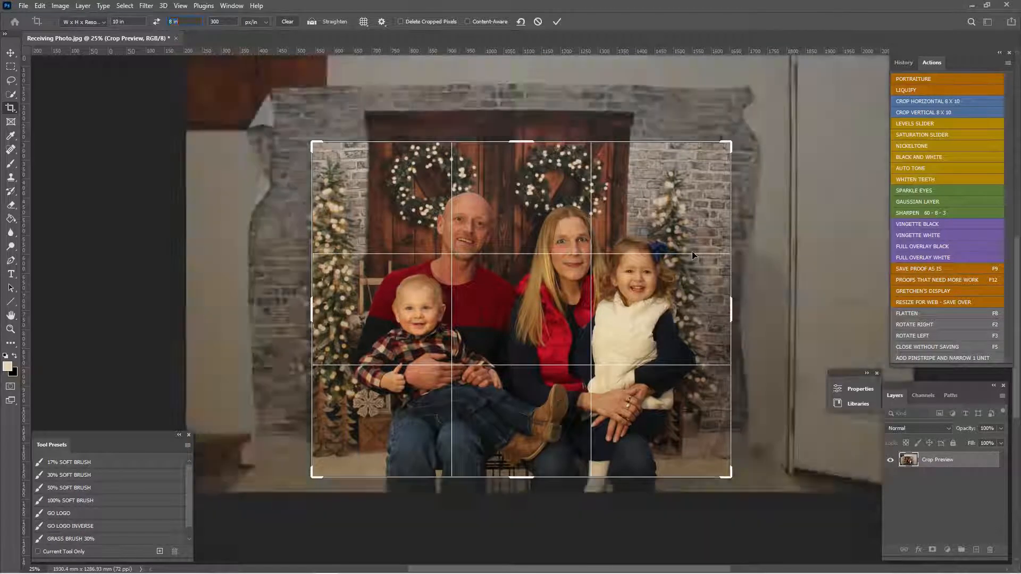
key("Return")
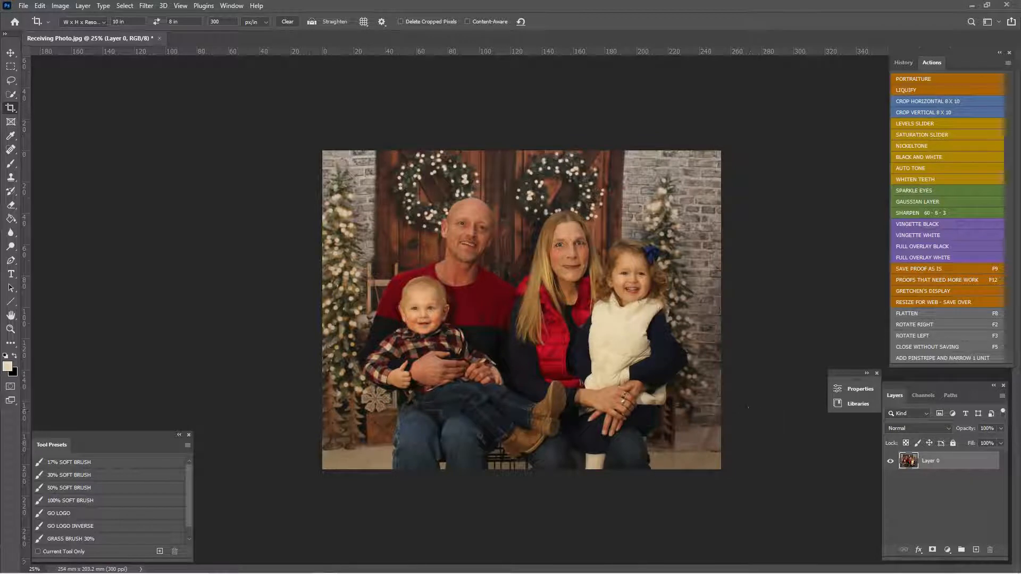
Clone over the backdrop's wrinkled lower edge beside the girl, where it meets the floor, using a 125 px Clone Stamp brush.
left_click(10, 177)
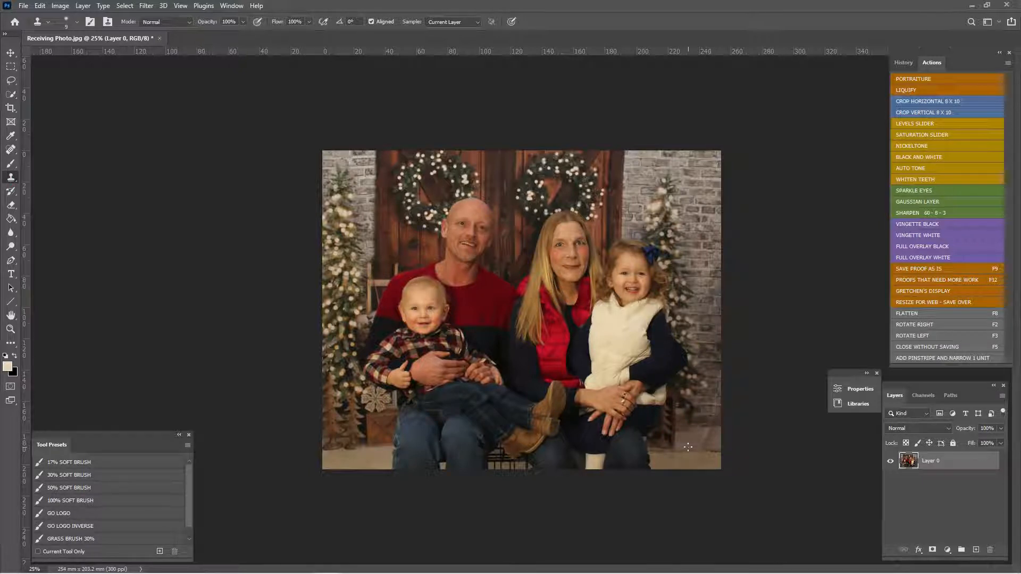
key("bracketright")
key("bracketright")
key("bracketright")
key("bracketright")
key("bracketright")
left_click(685, 450, "alt")
left_click_drag(698, 449, 707, 431)
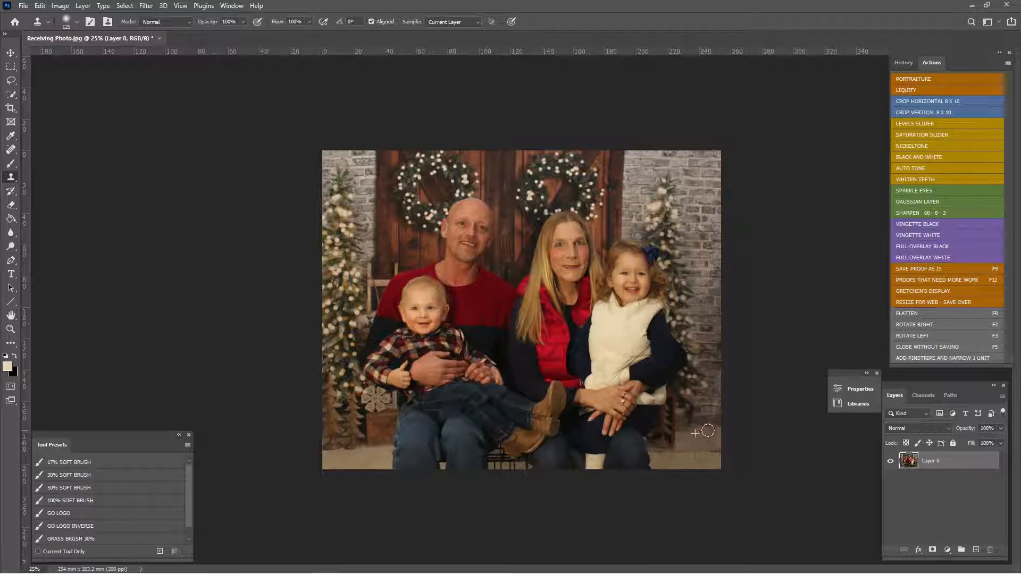
left_click(699, 427, "alt")
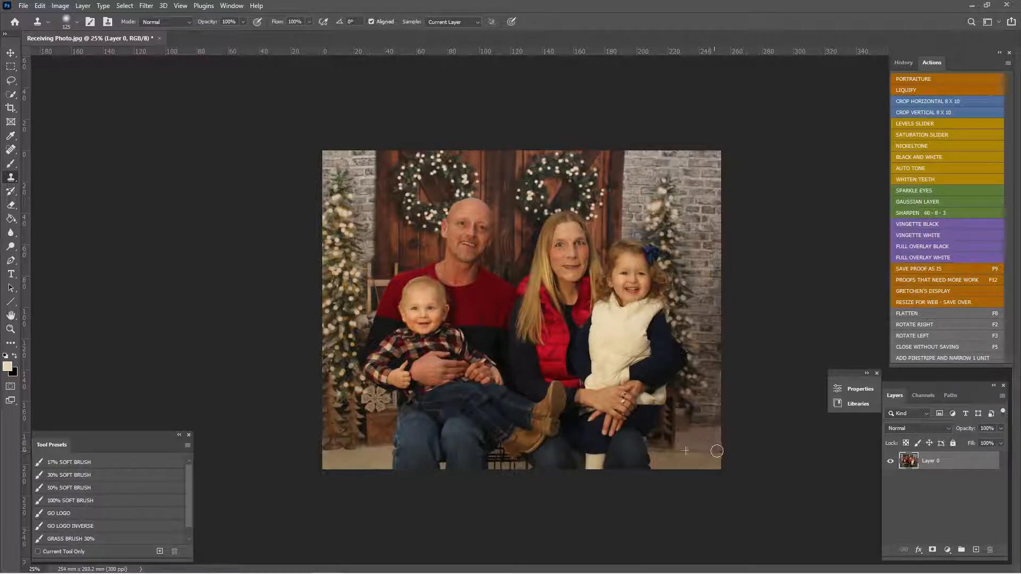
left_click_drag(715, 450, 721, 422)
left_click(703, 435)
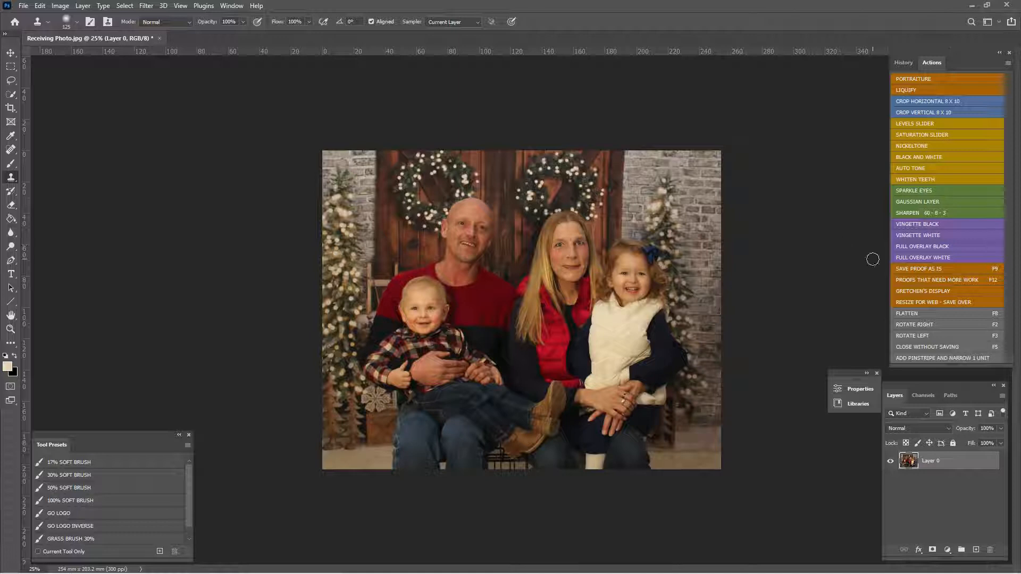
Add a Levels adjustment layer and set its white point from the girl's white vest.
left_click(923, 124)
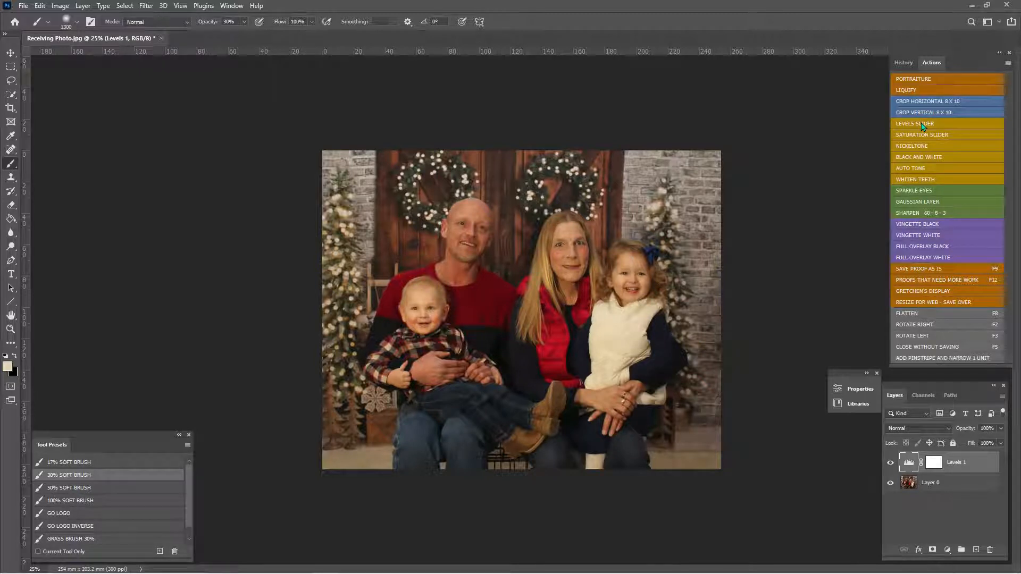
key("ctrl+plus")
left_click(935, 465)
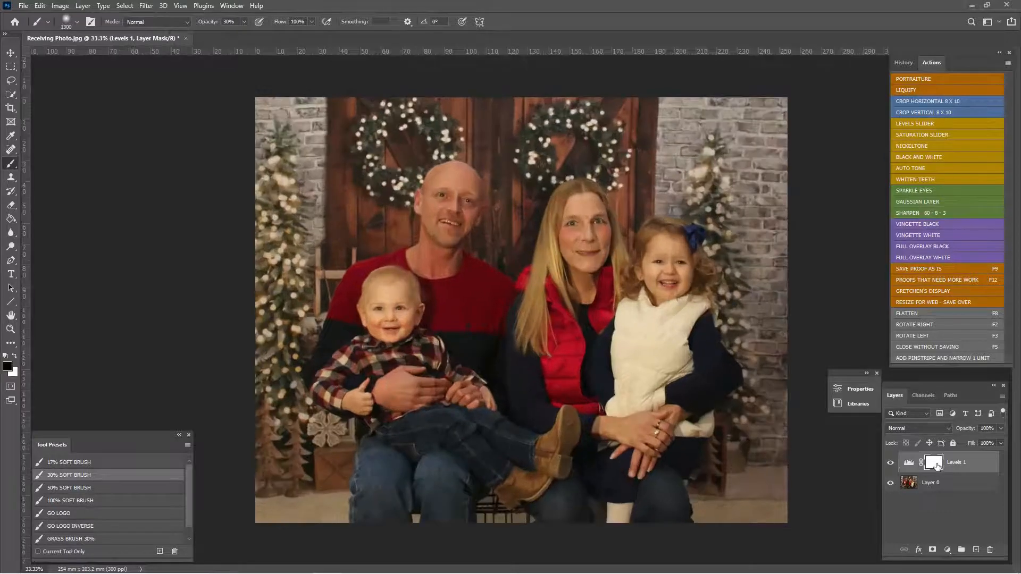
double_click(911, 464)
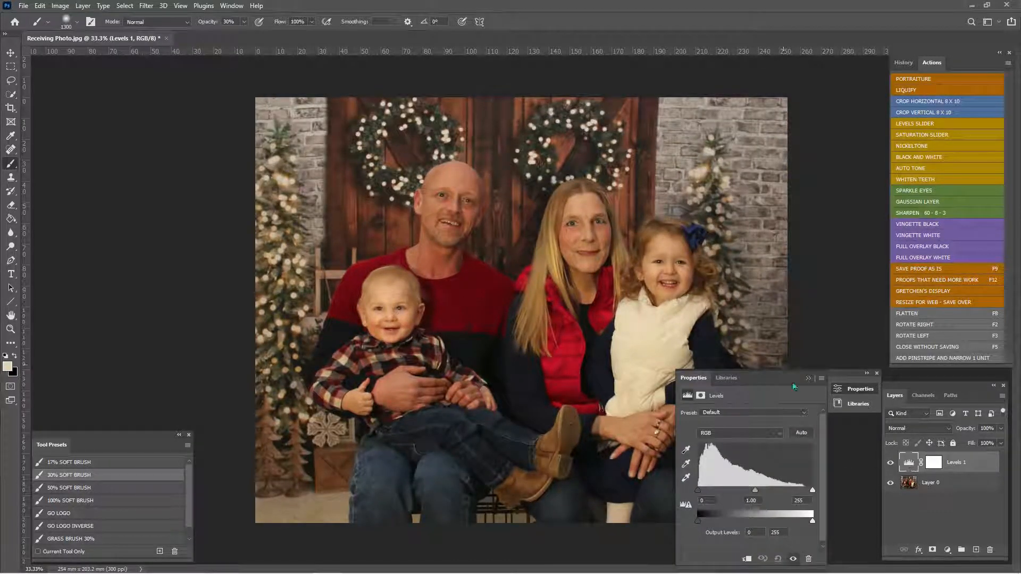
left_click(685, 479)
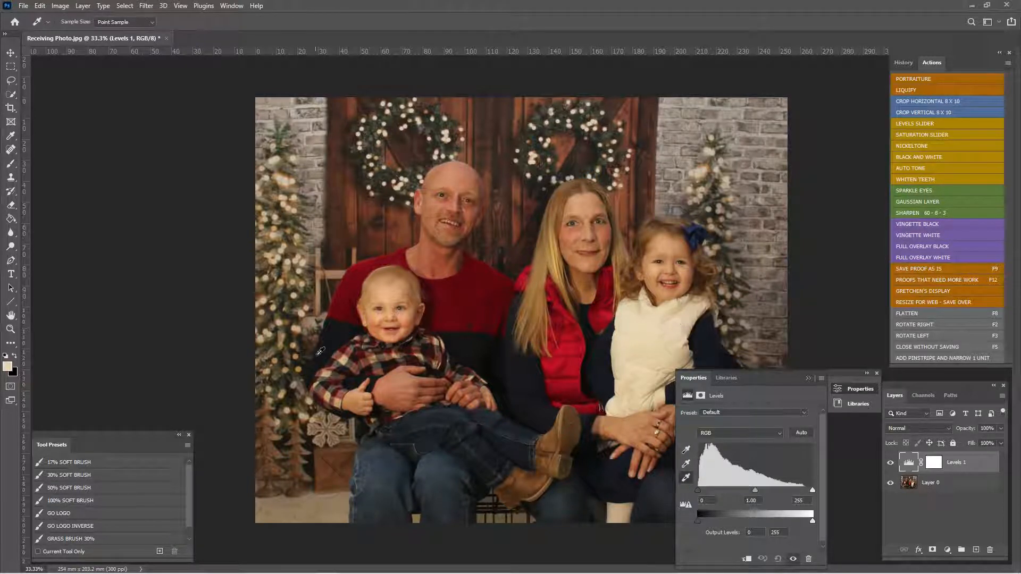
left_click(672, 332)
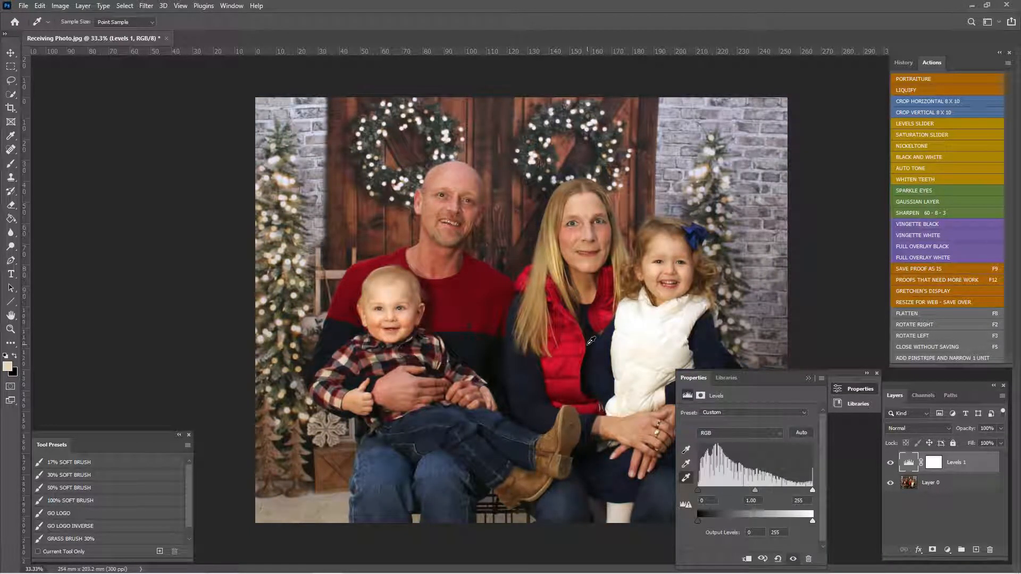
left_click(809, 378)
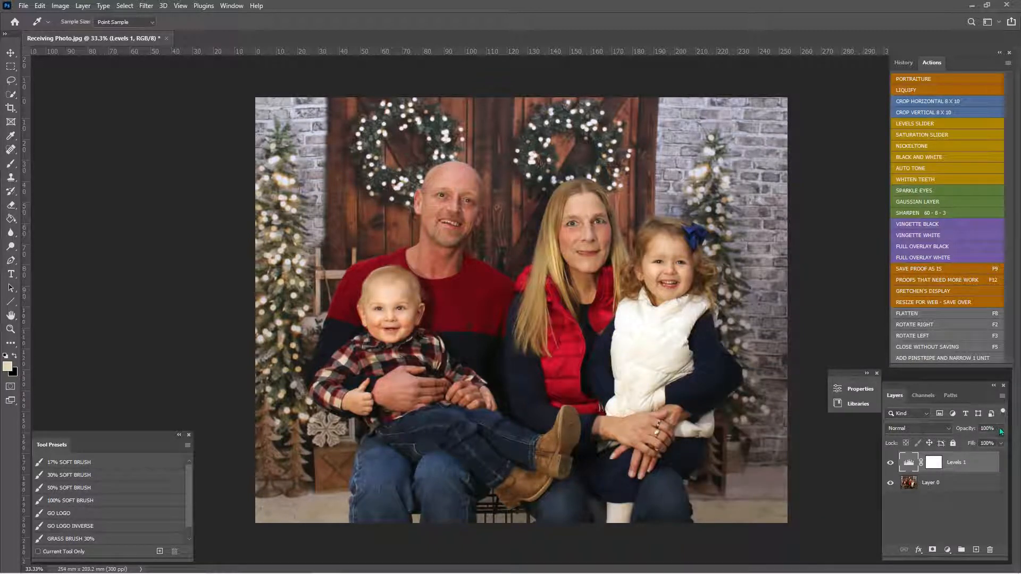
Lower the Levels layer's opacity to 50% and flatten the image.
left_click_drag(1001, 432, 975, 443)
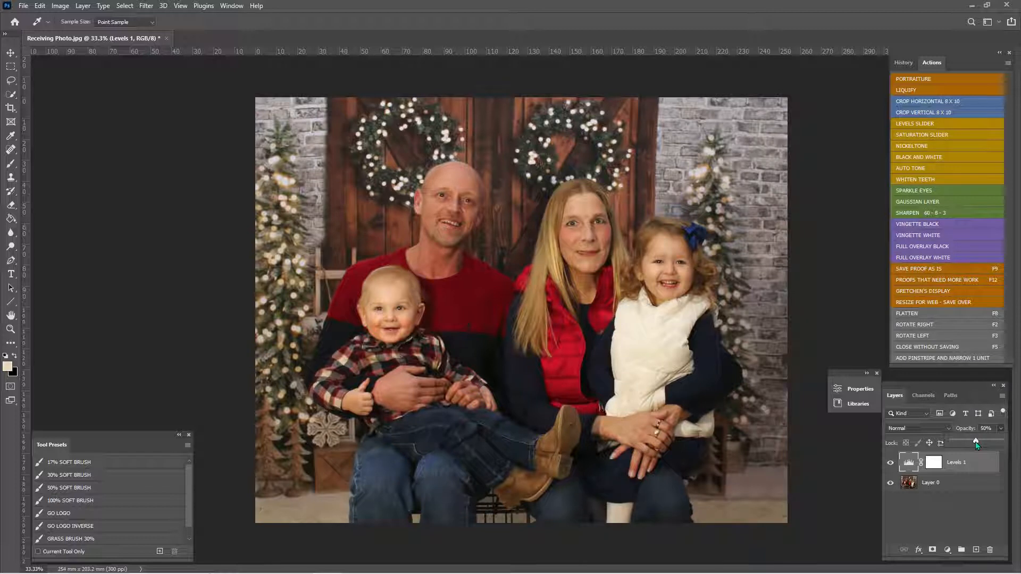
key("F8")
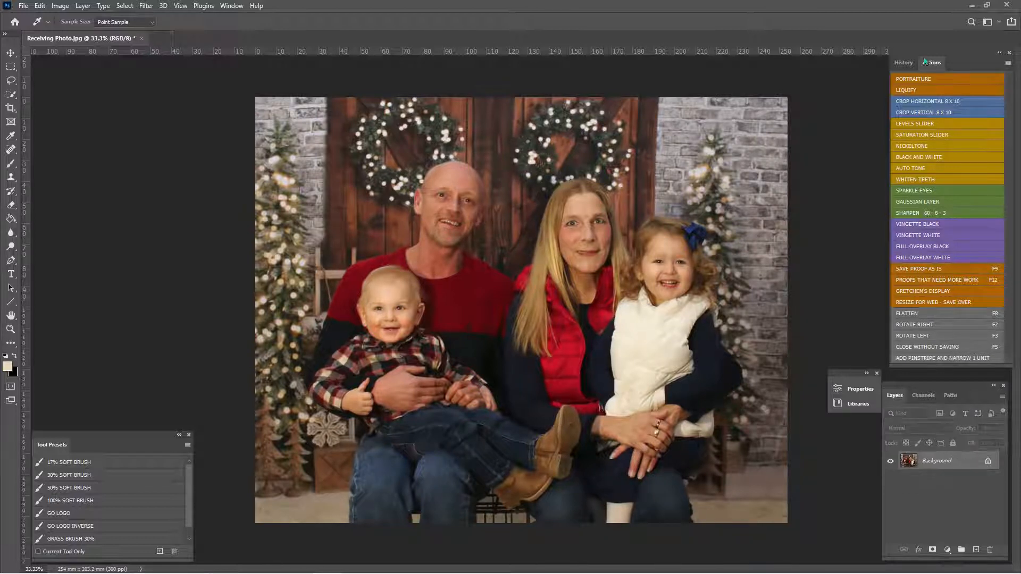
Revert the image to the last Clone Stamp history state and try Auto Tone on it, undoing the adjustment.
left_click(903, 63)
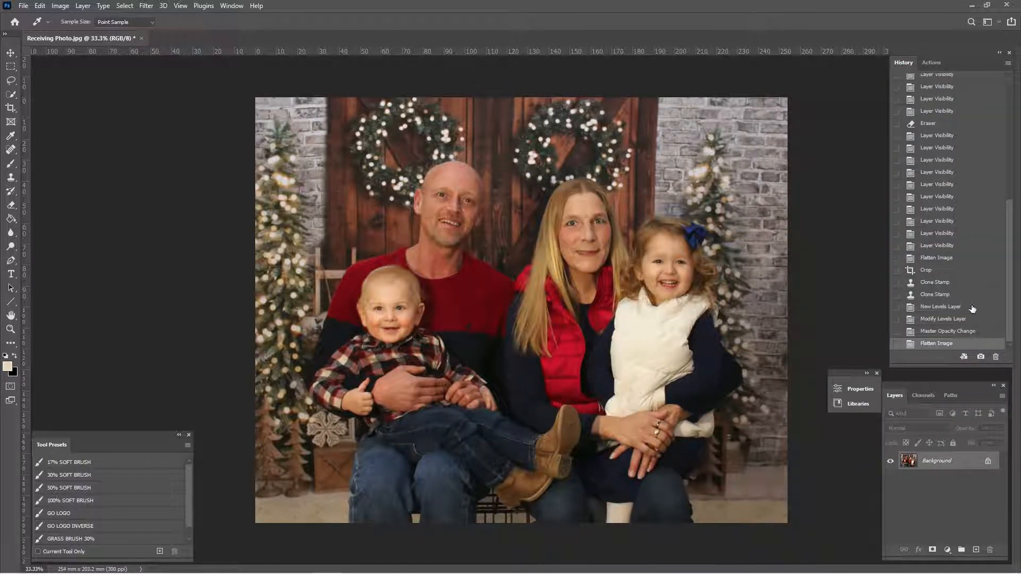
left_click(968, 296)
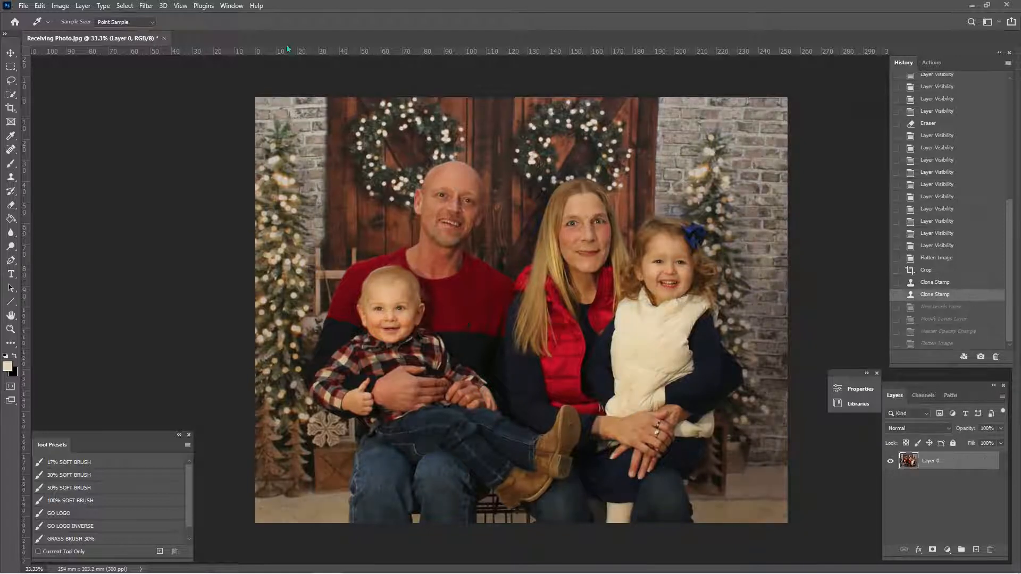
left_click(67, 7)
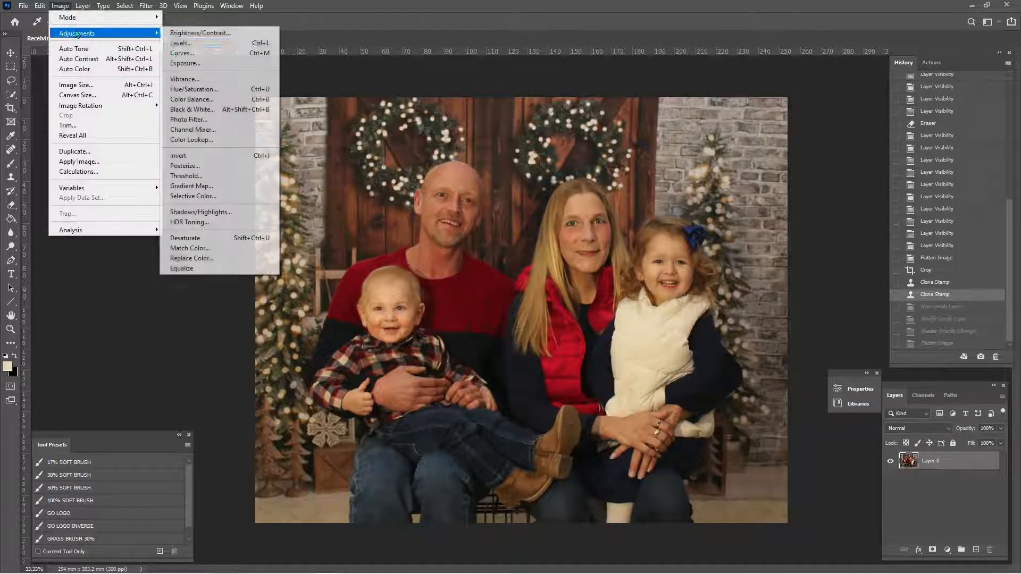
left_click(113, 51)
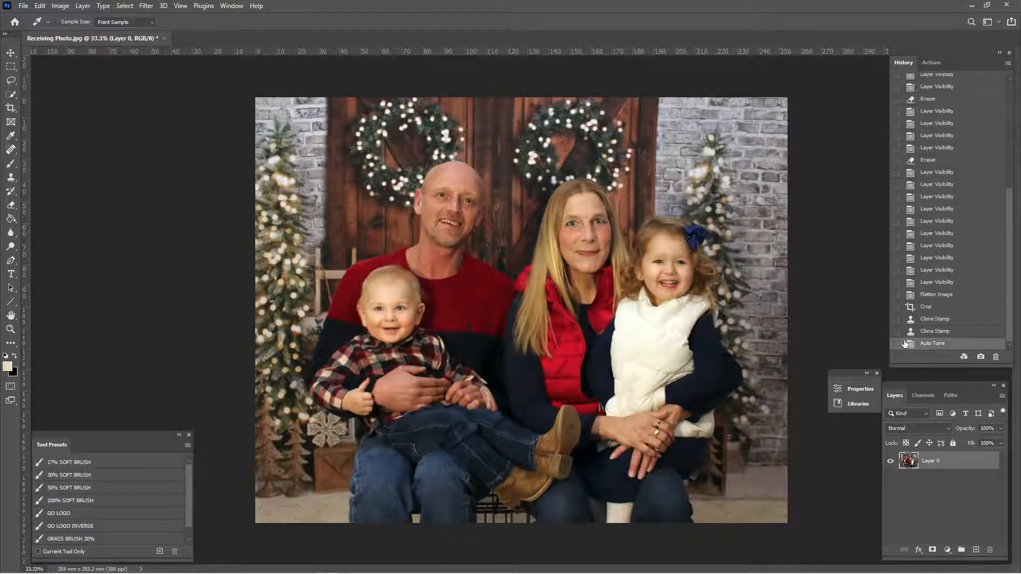
key("ctrl+z")
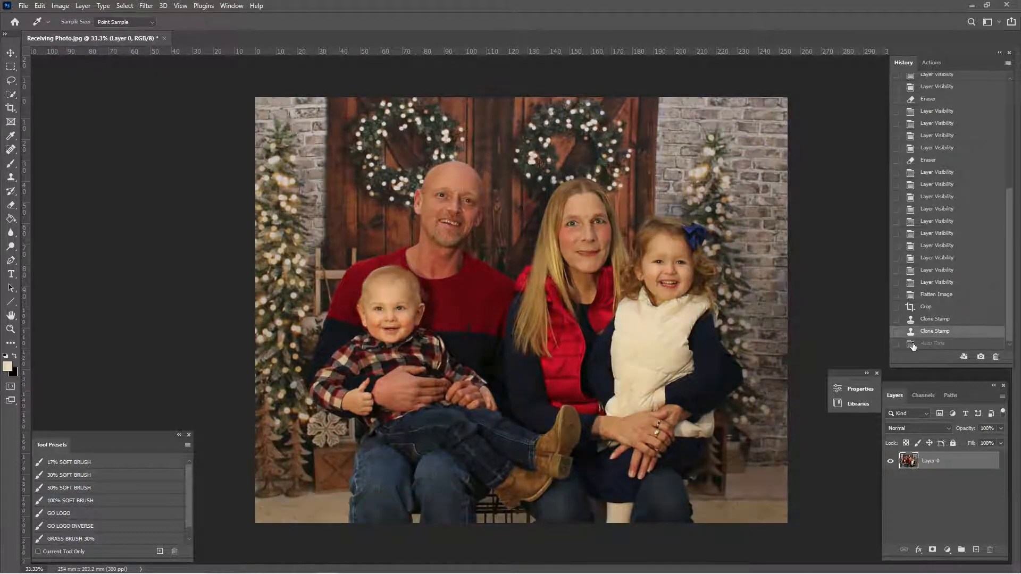
Duplicate the cropped photo layer.
key("ctrl+j")
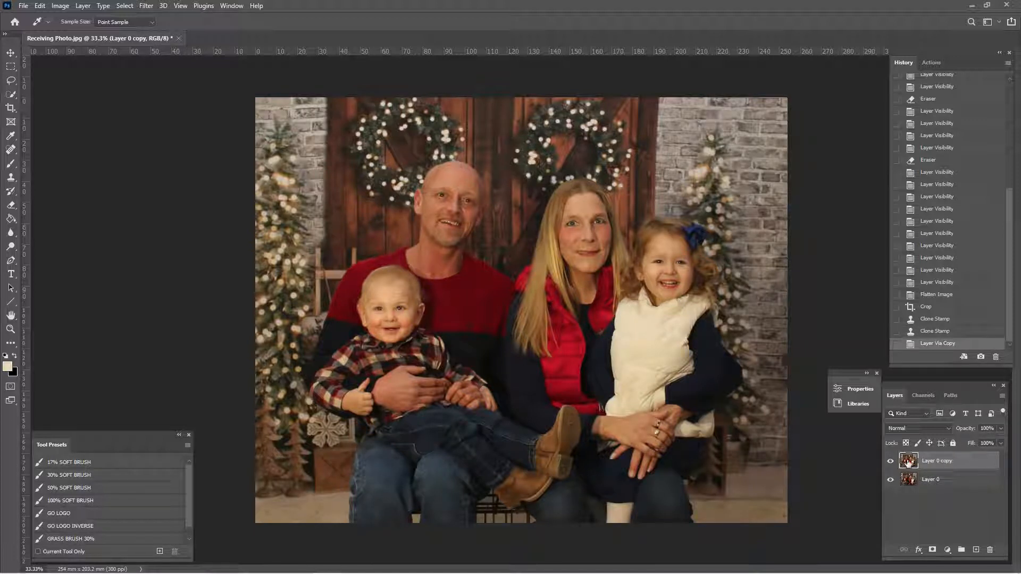
Apply Auto Tone to the duplicated photo layer at 66% opacity and flatten the image.
left_click(60, 6)
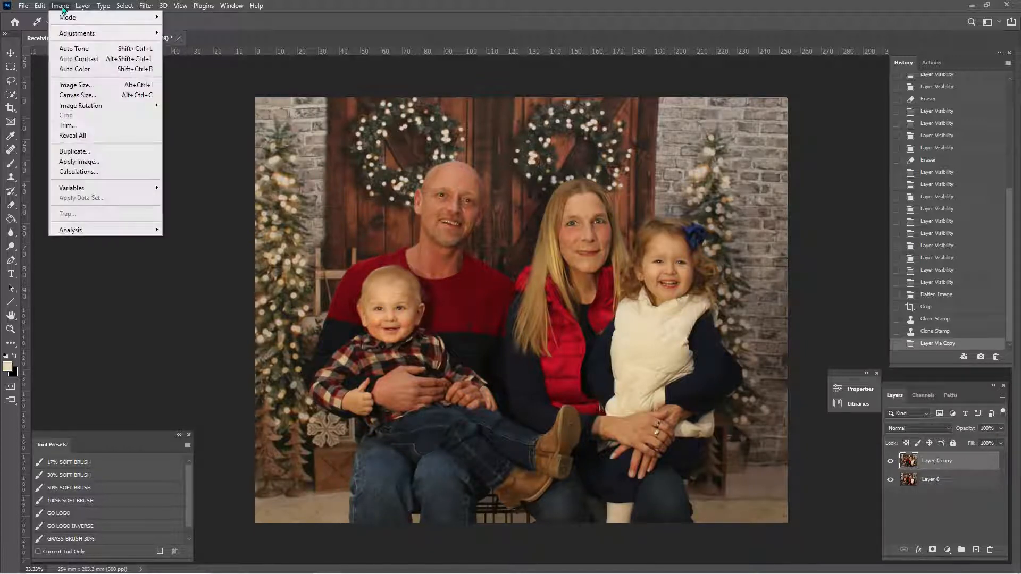
left_click(79, 49)
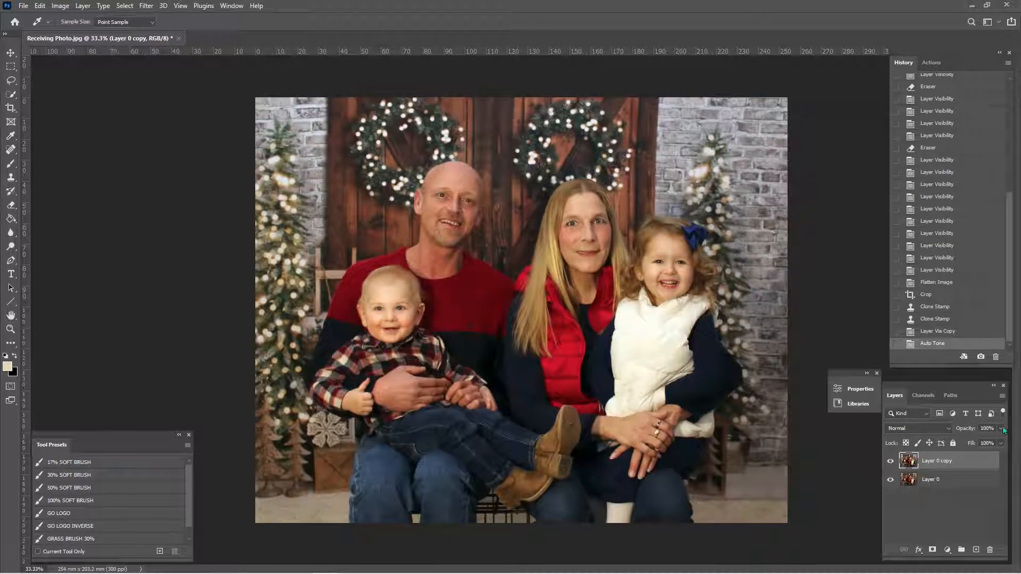
left_click(1001, 429)
mouse_move(1002, 440)
left_mouse_down()
mouse_move(974, 441)
mouse_move(986, 441)
left_mouse_up()
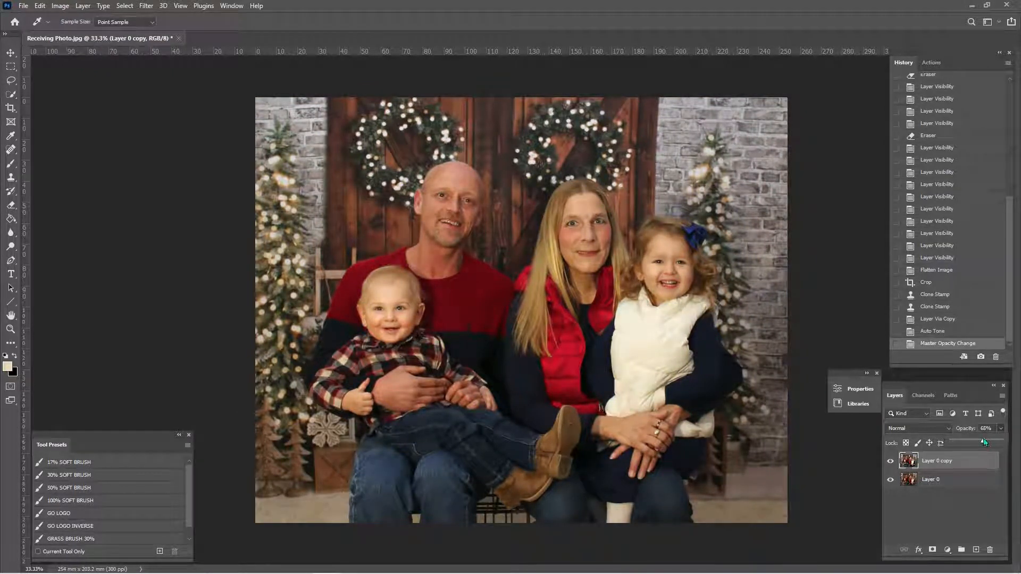
left_click(931, 62)
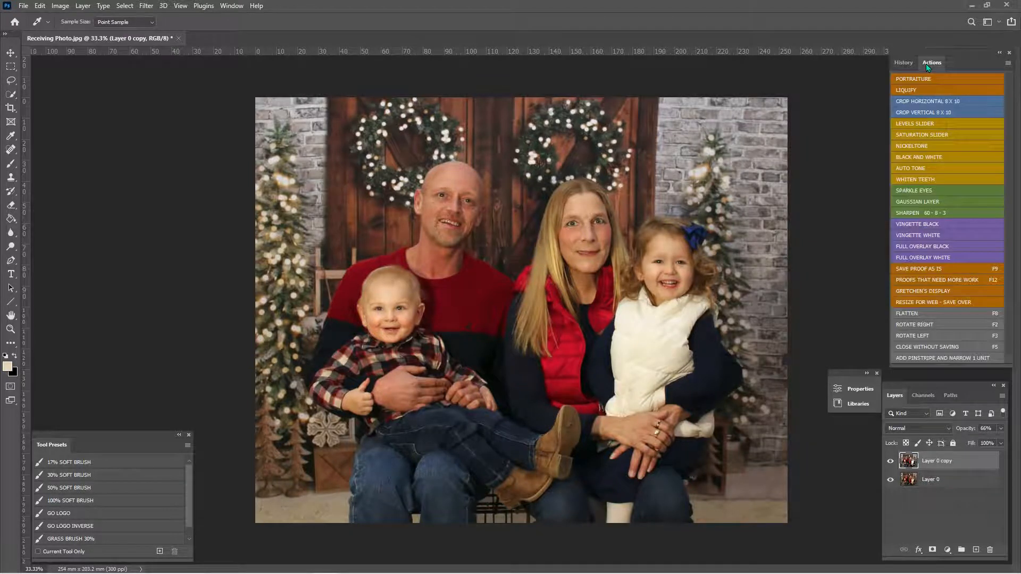
key("F8")
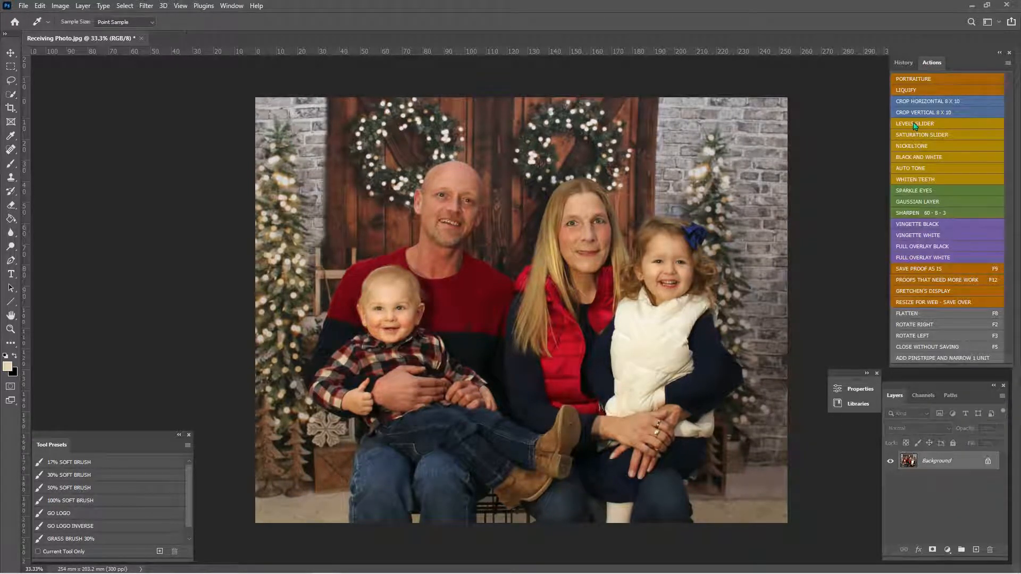
Add a Levels adjustment with midtones at 1.10 and highlights at 250, and flatten the image.
left_click(914, 123)
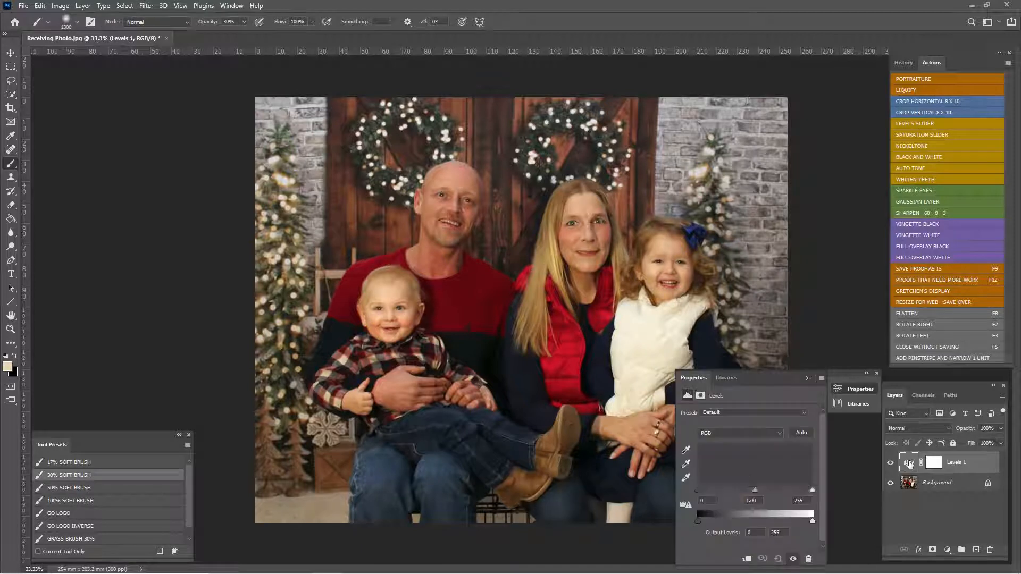
left_click_drag(812, 489, 817, 498)
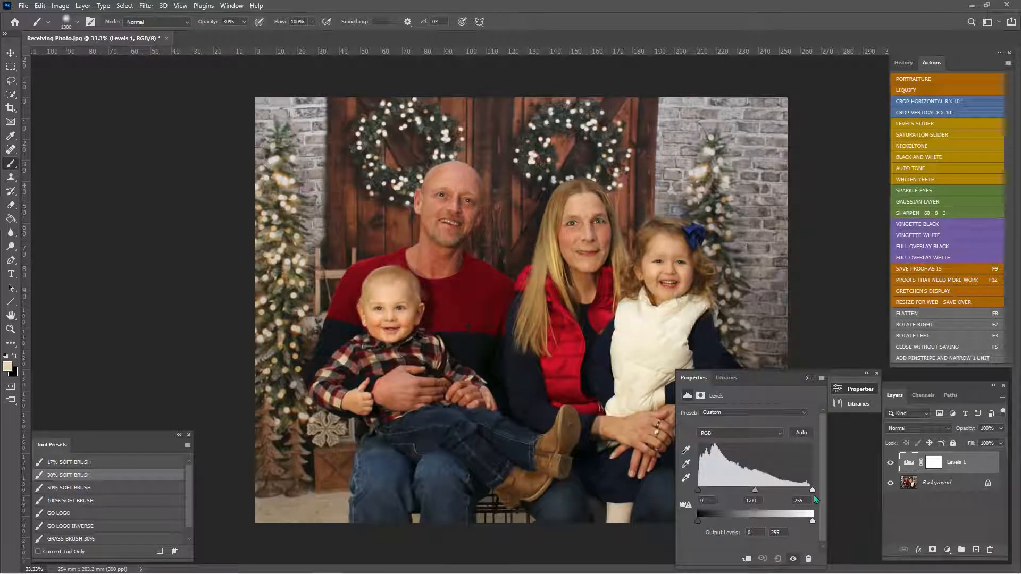
left_click_drag(809, 492, 701, 491)
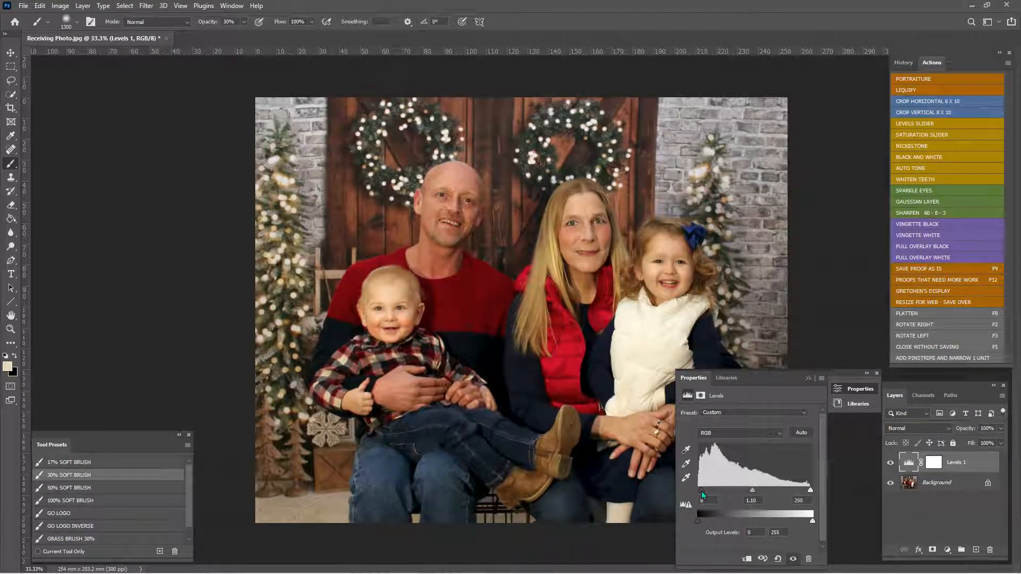
left_click(808, 378)
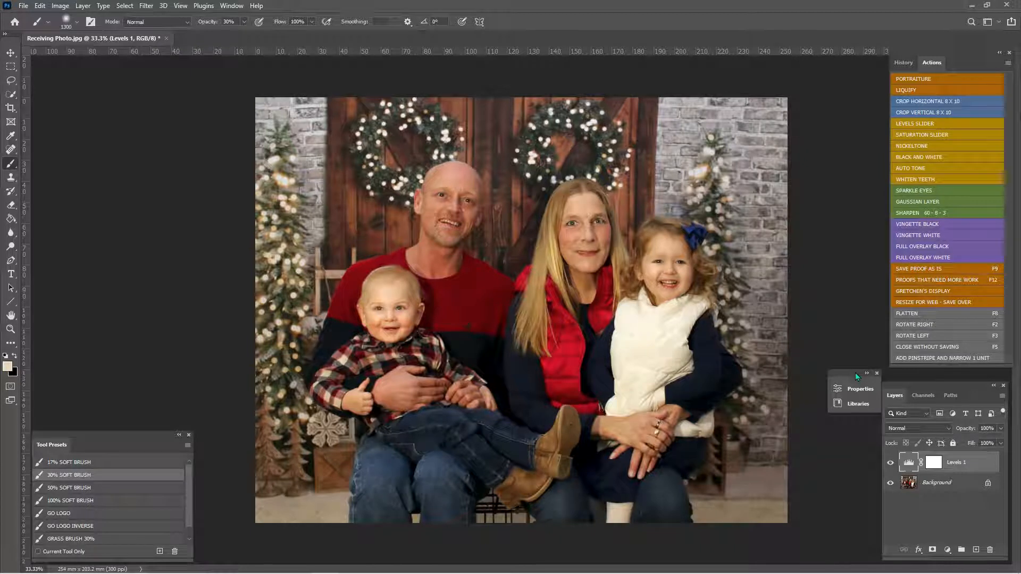
key("F8")
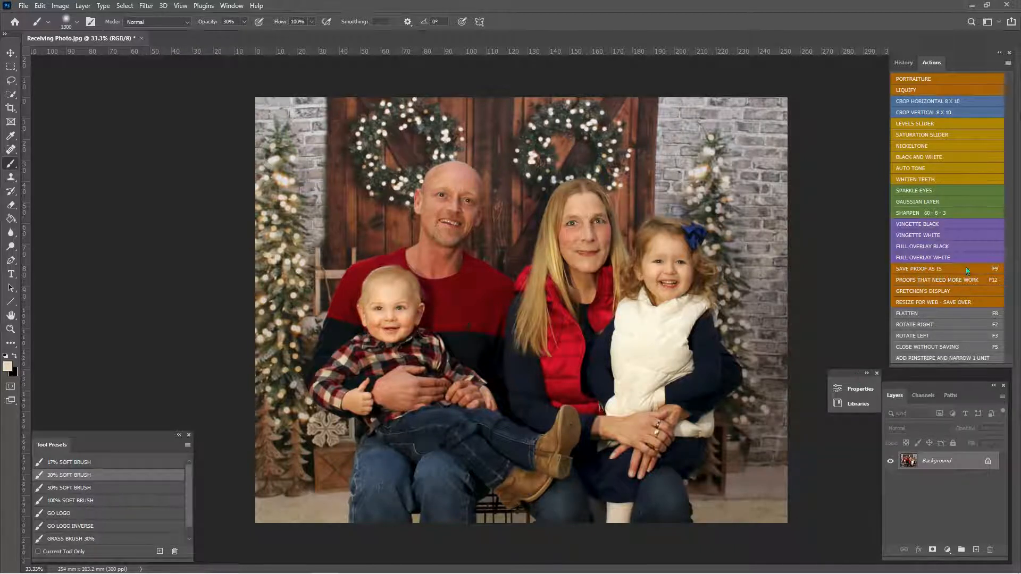
left_click(83, 6)
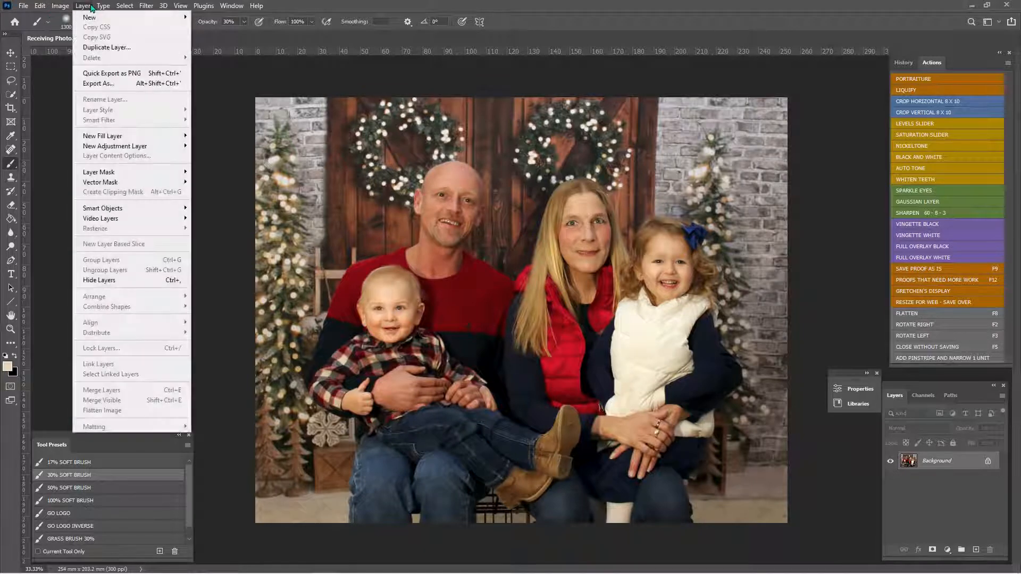
left_click(211, 233)
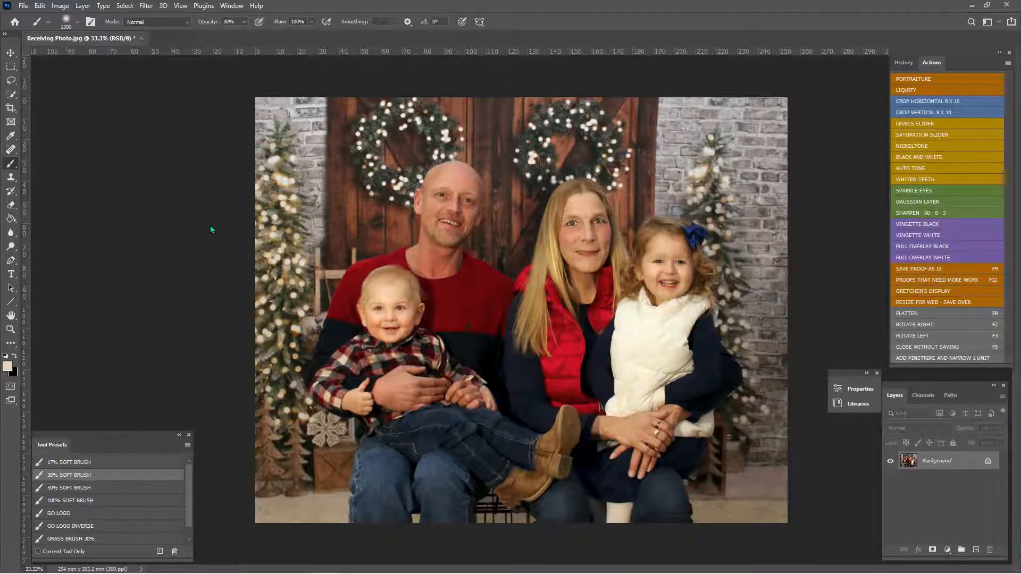
key("ctrl+minus")
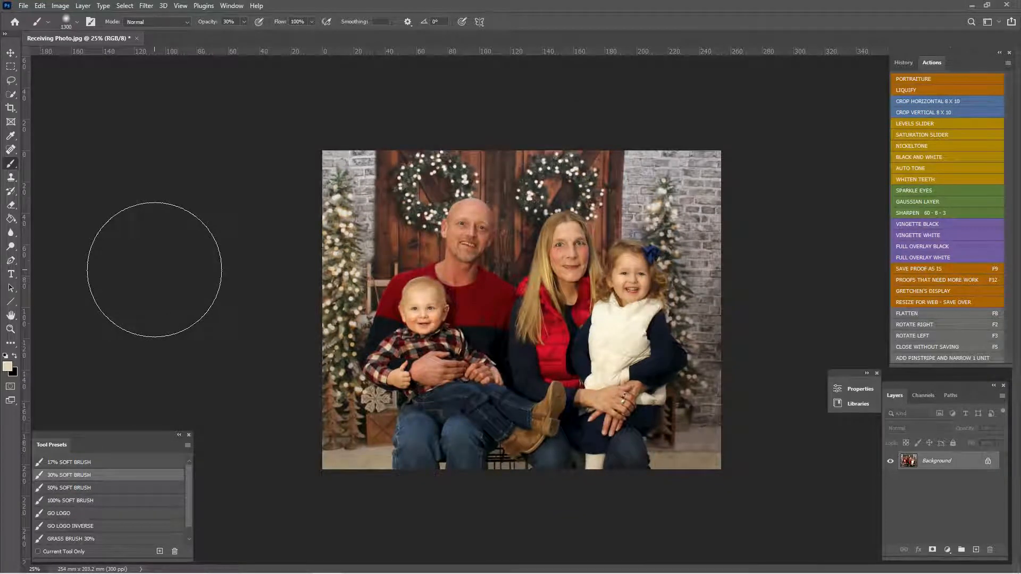
key("ctrl+plus")
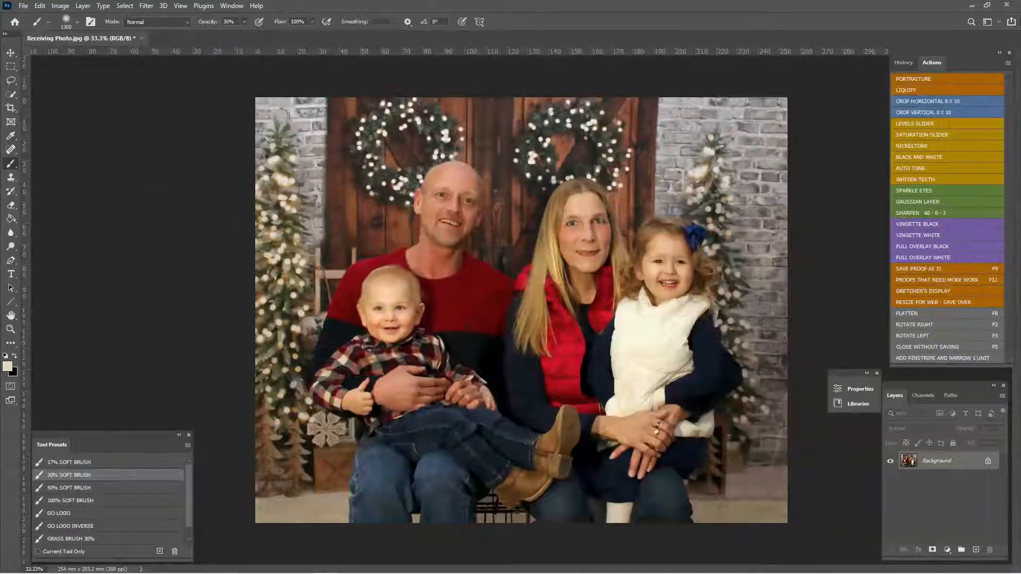
Set up the Spot Healing Brush at 20 px and duplicate the background layer for retouching.
left_click(11, 149)
key("ctrl+plus")
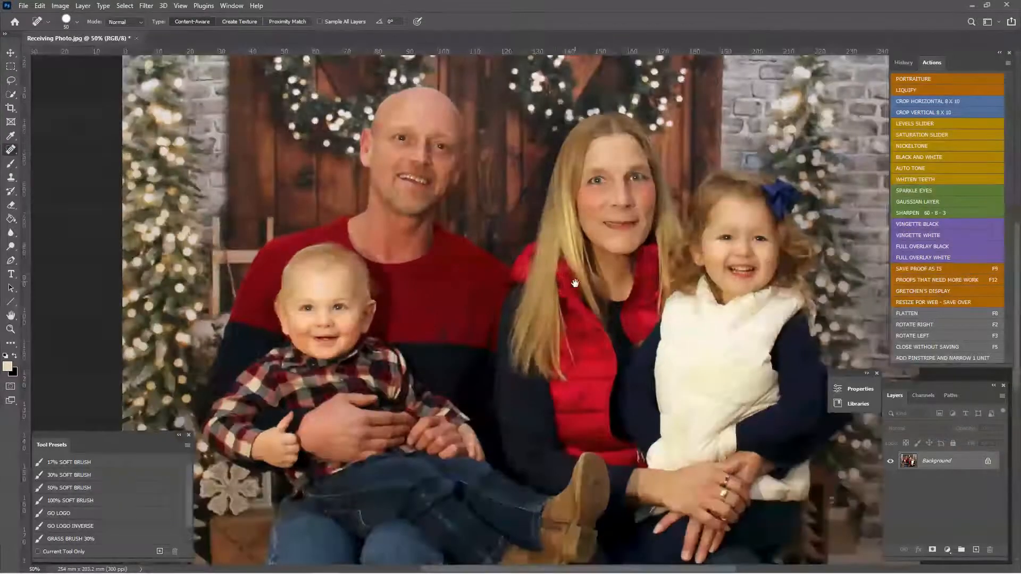
left_click_drag(575, 283, 536, 344)
key("bracketleft")
key("bracketleft")
key("bracketleft")
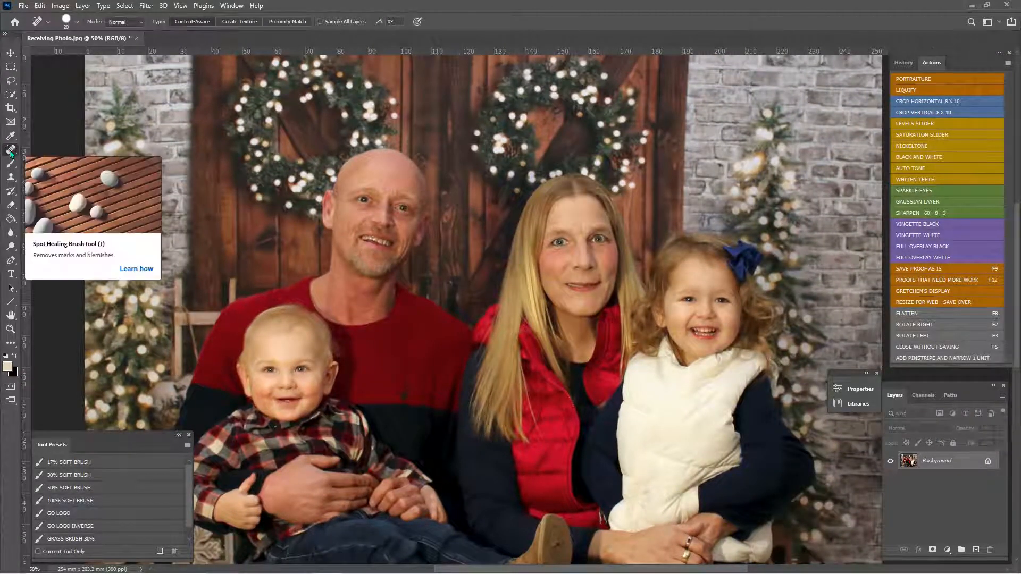
key("ctrl+j")
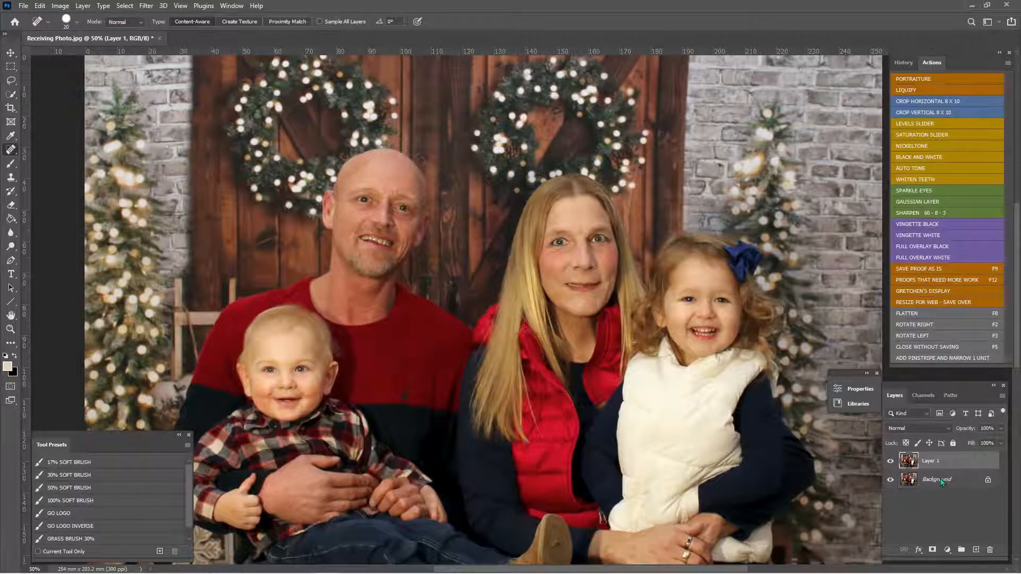
Heal the skin blemishes and lines on the woman's and man's faces with the Spot Healing Brush.
left_click(583, 232)
left_click_drag(570, 222, 571, 221)
left_click_drag(396, 195, 383, 186)
key("ctrl+plus")
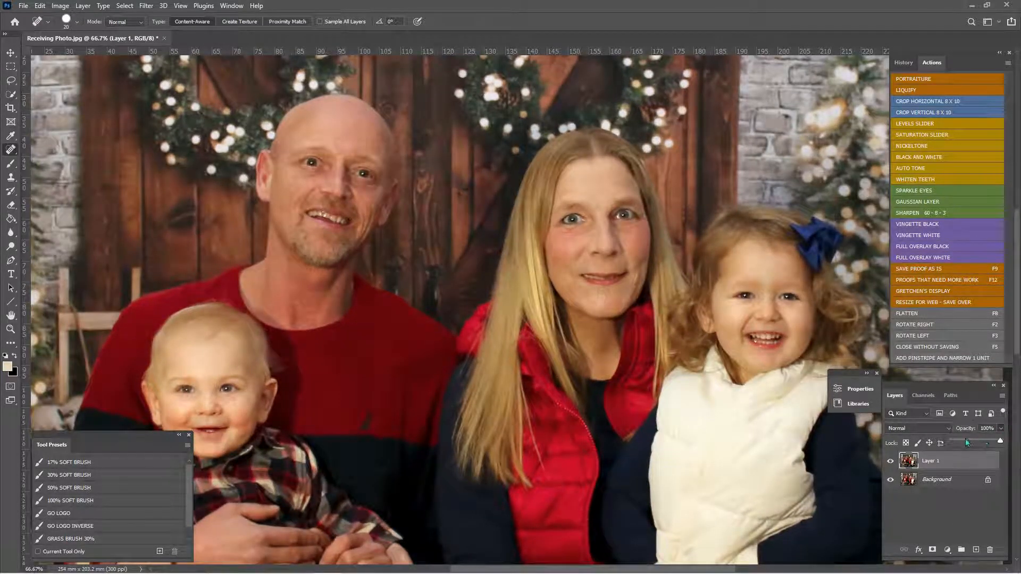
Adjust the healed layer's opacity to blend the retouching and flatten the image.
left_click_drag(999, 442, 973, 443)
left_click_drag(963, 444, 1003, 442)
key("F8")
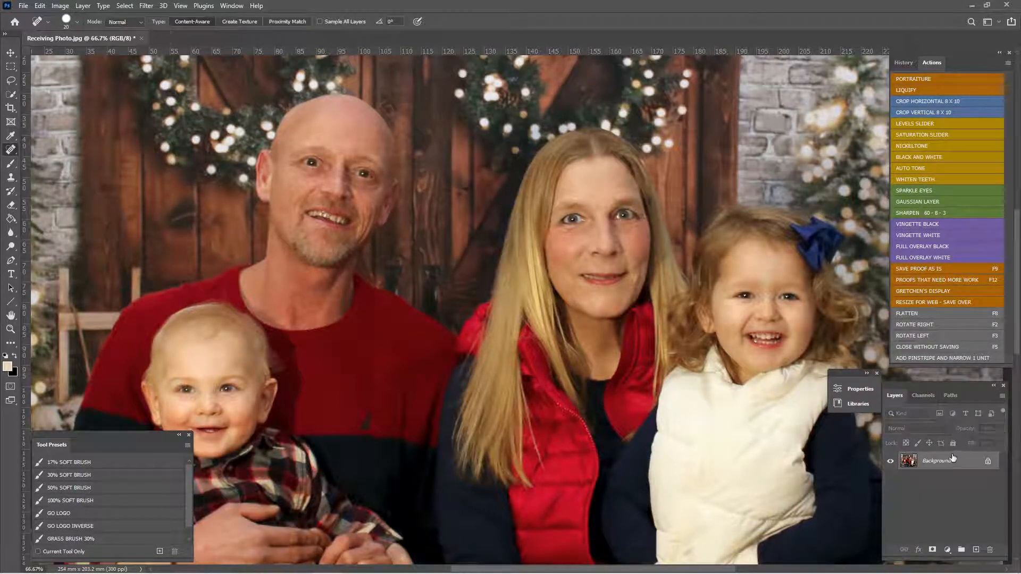
Set the Clone Stamp to Lighten mode at 25% opacity.
left_click(11, 180)
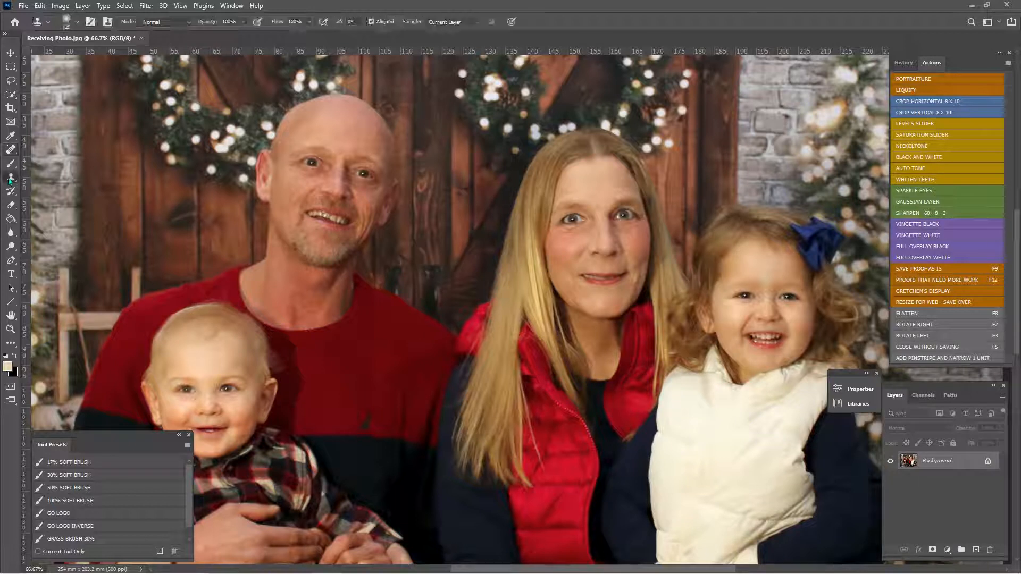
left_click(166, 22)
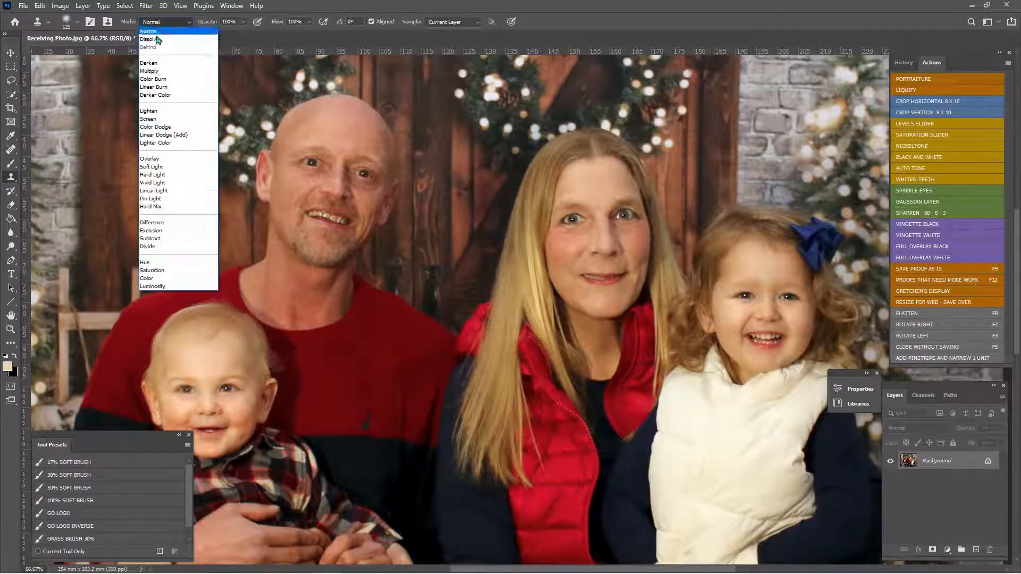
left_click(165, 106)
left_click(243, 23)
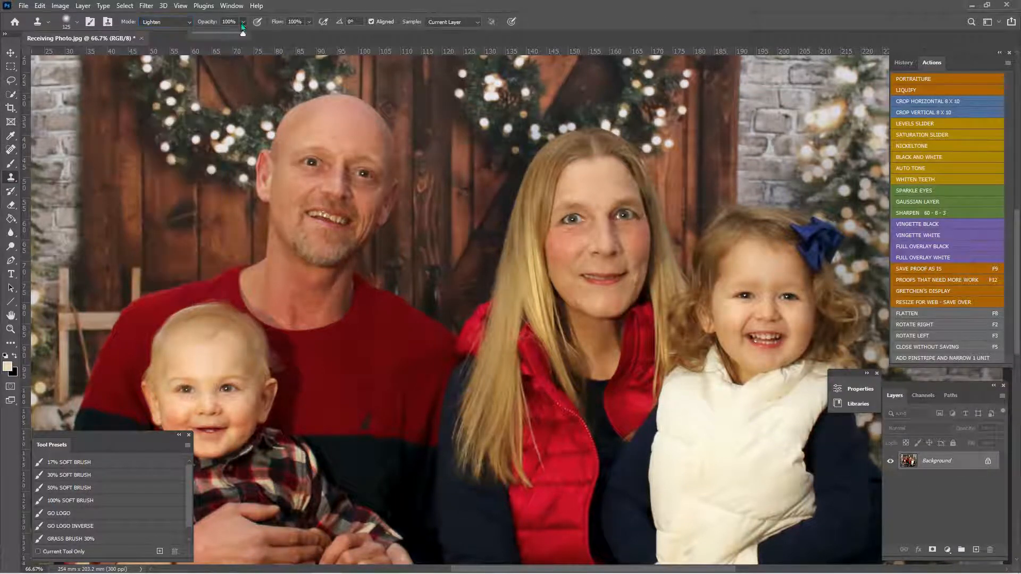
left_click_drag(206, 35, 207, 35)
Lighten the shadows under the man's eyes with a smaller Clone Stamp brush, sampling clean skin from his forehead.
left_click(303, 111)
key("bracketleft")
key("bracketleft")
key("bracketleft")
key("bracketleft")
key("bracketleft")
key("bracketleft")
key("bracketleft")
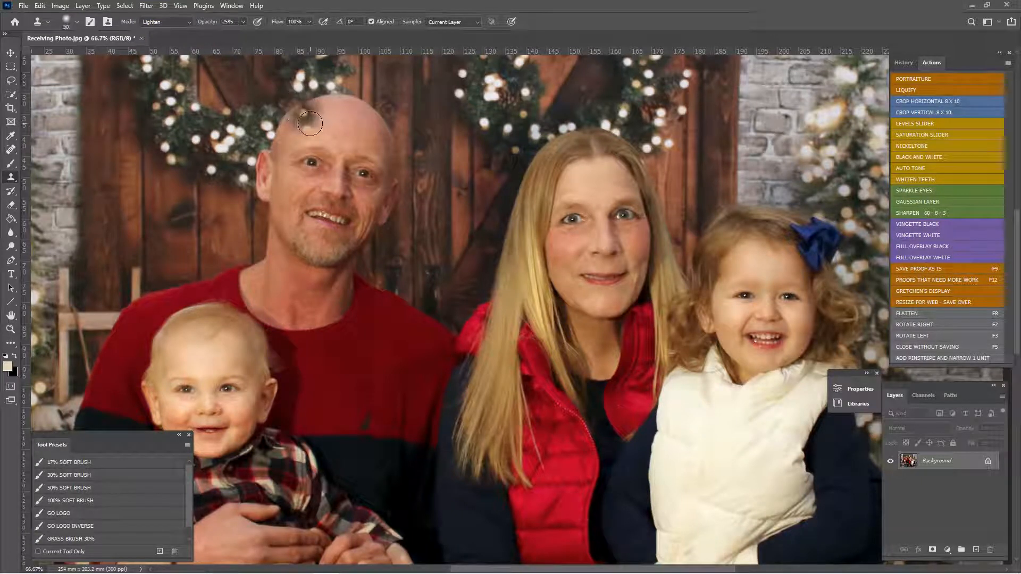
key("bracketleft")
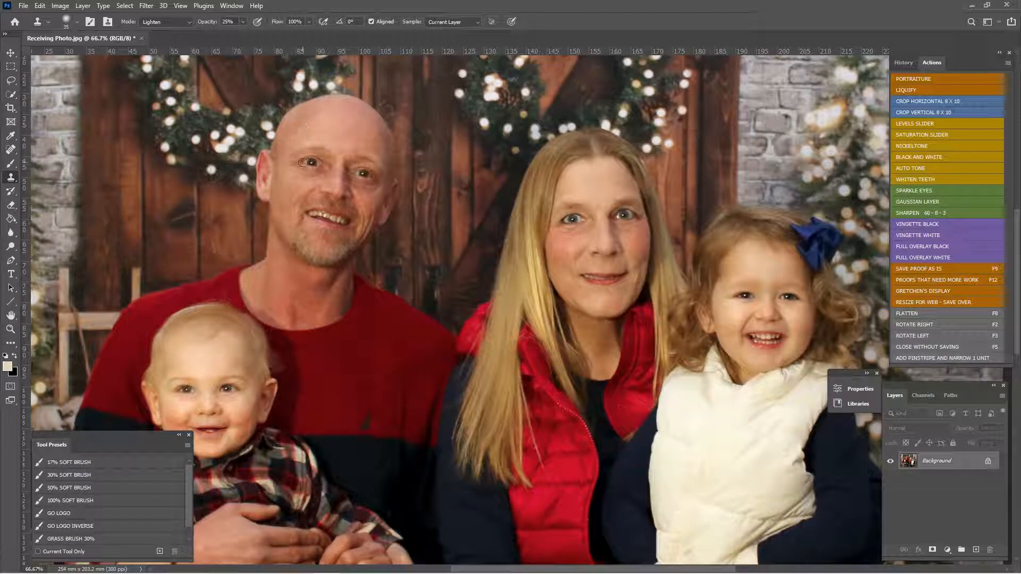
mouse_move(312, 175)
left_mouse_down()
mouse_move(373, 188)
mouse_move(348, 175)
left_mouse_up()
left_click(349, 132, "alt")
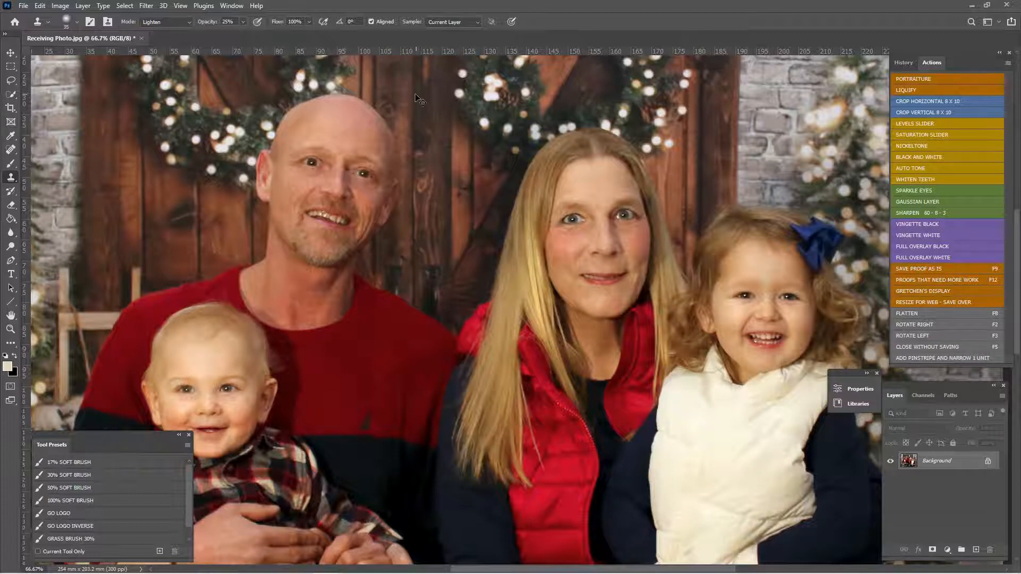
Compare the retouched photo with the Layer Via Copy history state from before the healing.
key("ctrl+minus")
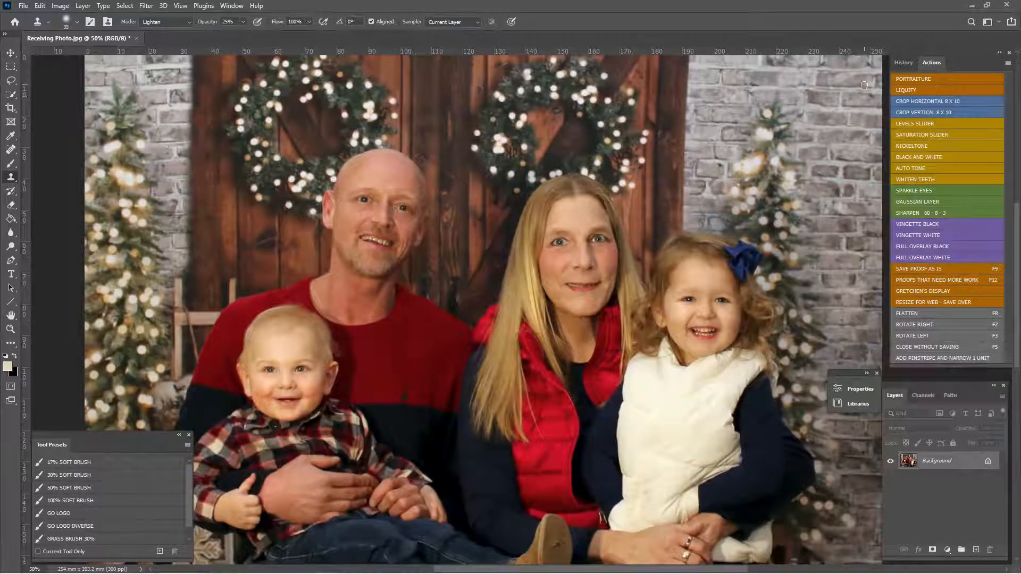
left_click(902, 62)
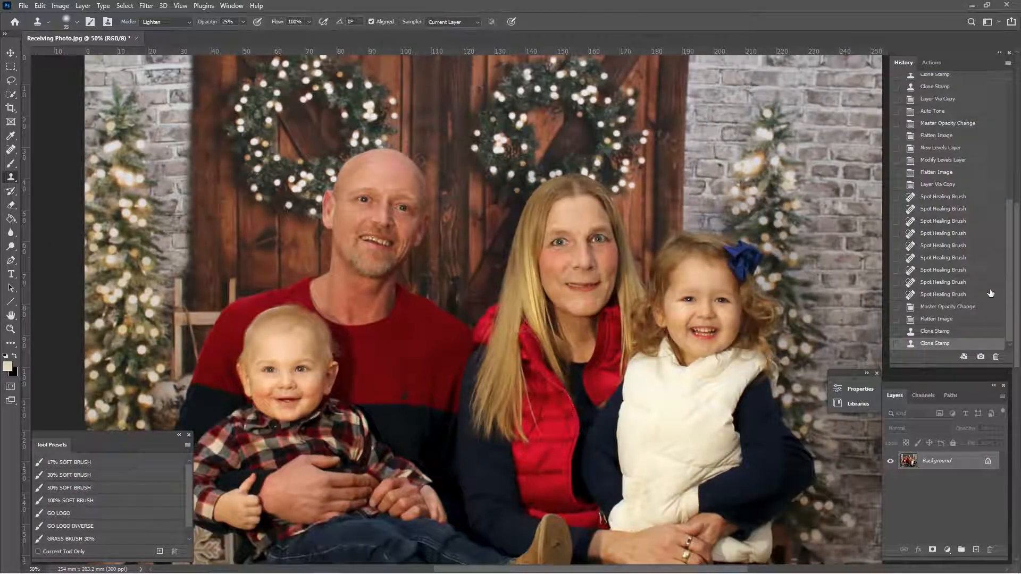
left_click(970, 186)
left_click(970, 344)
left_click(939, 63)
Run the Full Overlay Black action and paint its mask with the 17% soft brush to reveal the family.
key("ctrl+minus")
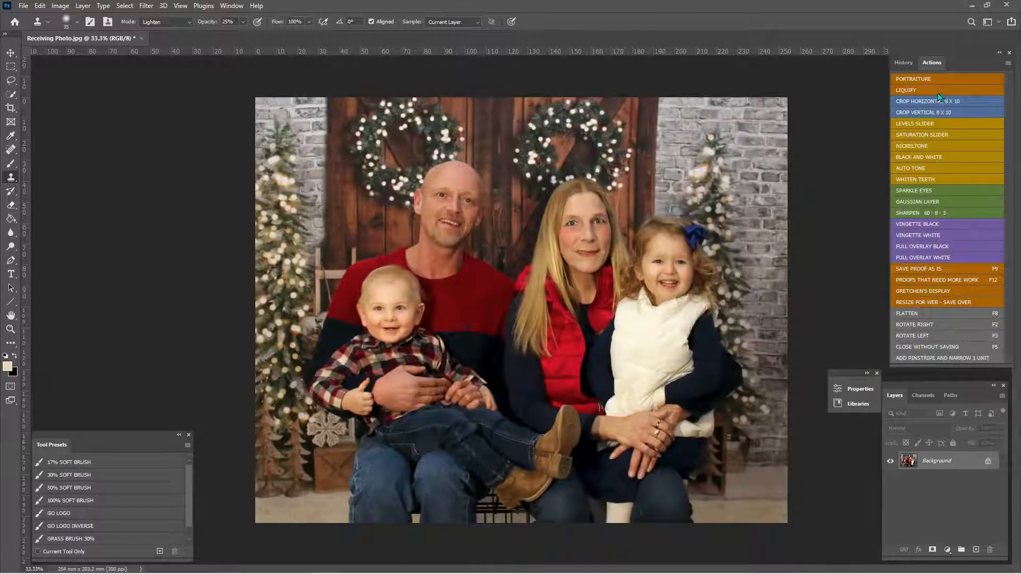
left_click(942, 248)
mouse_move(759, 148)
left_mouse_down()
mouse_move(405, 160)
mouse_move(706, 278)
mouse_move(567, 337)
mouse_move(515, 410)
mouse_move(565, 486)
mouse_move(739, 479)
left_mouse_up()
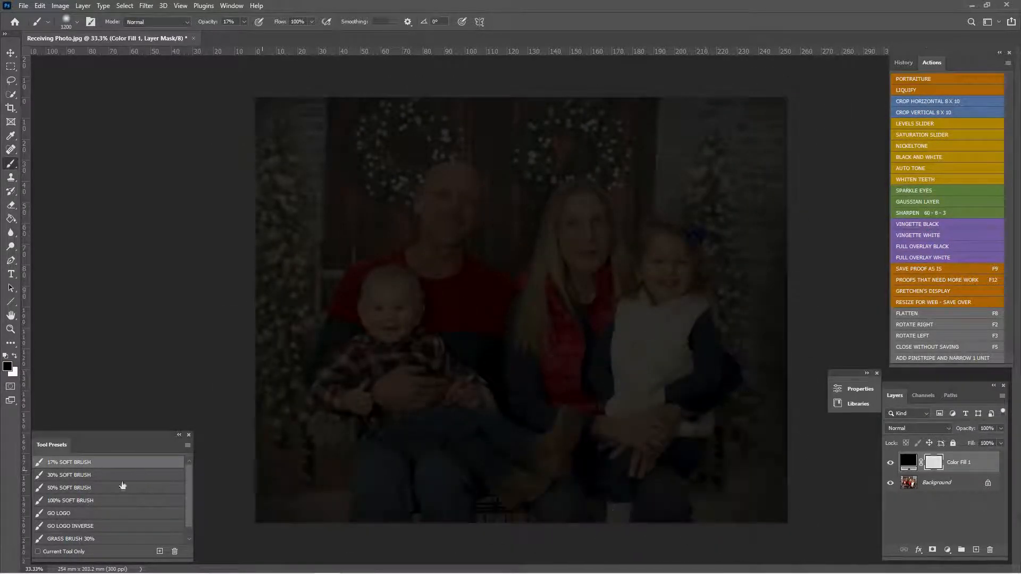
mouse_move(462, 163)
left_mouse_down()
mouse_move(386, 191)
mouse_move(358, 213)
mouse_move(635, 212)
mouse_move(483, 245)
mouse_move(432, 304)
mouse_move(644, 327)
mouse_move(393, 366)
mouse_move(577, 419)
mouse_move(680, 355)
mouse_move(661, 183)
mouse_move(413, 192)
mouse_move(385, 360)
mouse_move(407, 405)
mouse_move(381, 285)
mouse_move(453, 159)
mouse_move(659, 201)
mouse_move(710, 419)
mouse_move(324, 423)
mouse_move(352, 295)
mouse_move(326, 226)
mouse_move(661, 191)
mouse_move(673, 240)
mouse_move(670, 346)
mouse_move(707, 422)
mouse_move(501, 428)
mouse_move(353, 358)
mouse_move(385, 297)
mouse_move(545, 243)
mouse_move(542, 269)
mouse_move(678, 288)
mouse_move(499, 265)
mouse_move(449, 342)
mouse_move(445, 203)
mouse_move(707, 257)
mouse_move(696, 368)
mouse_move(537, 412)
mouse_move(388, 440)
left_mouse_up()
key("bracketleft")
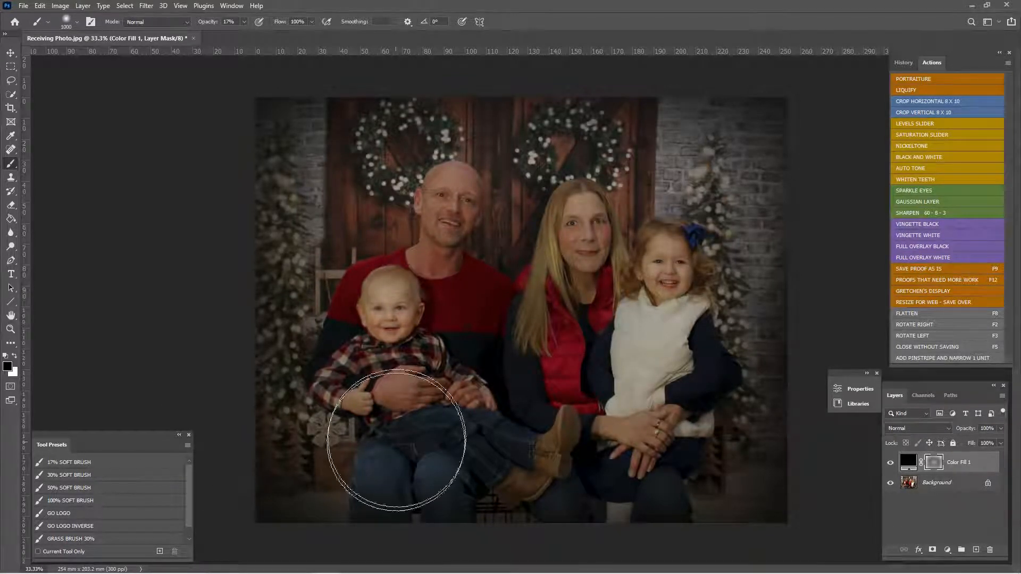
mouse_move(466, 376)
left_mouse_down()
mouse_move(431, 290)
mouse_move(662, 246)
mouse_move(645, 433)
mouse_move(474, 246)
mouse_move(360, 326)
left_mouse_up()
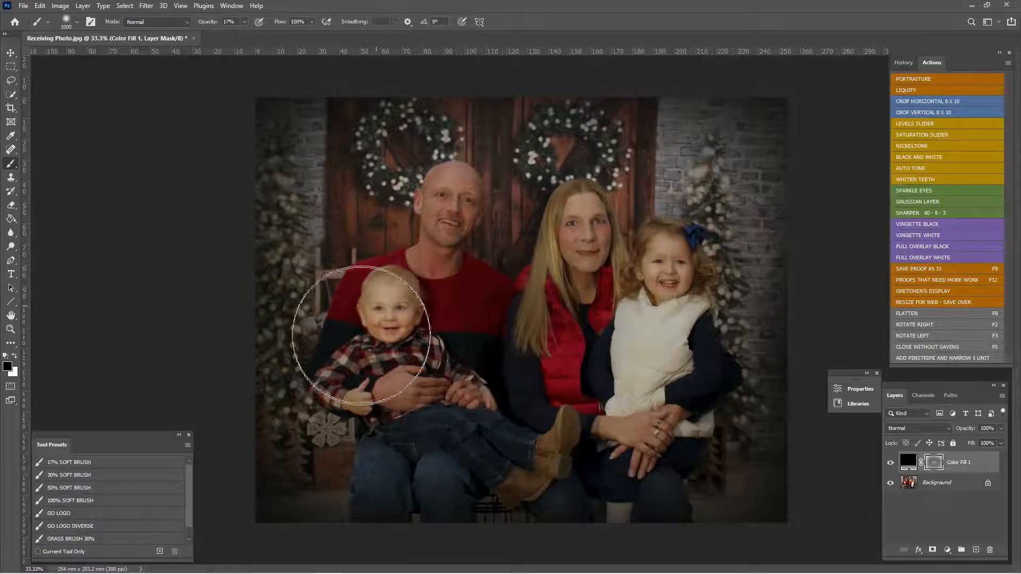
Brighten the family on the overlay mask with the 50% soft brush and their four faces with the 100% soft brush.
left_click(88, 487)
mouse_move(443, 198)
left_mouse_down()
mouse_move(588, 229)
mouse_move(678, 314)
mouse_move(405, 214)
mouse_move(579, 256)
mouse_move(547, 341)
mouse_move(519, 216)
mouse_move(445, 308)
mouse_move(440, 298)
left_mouse_up()
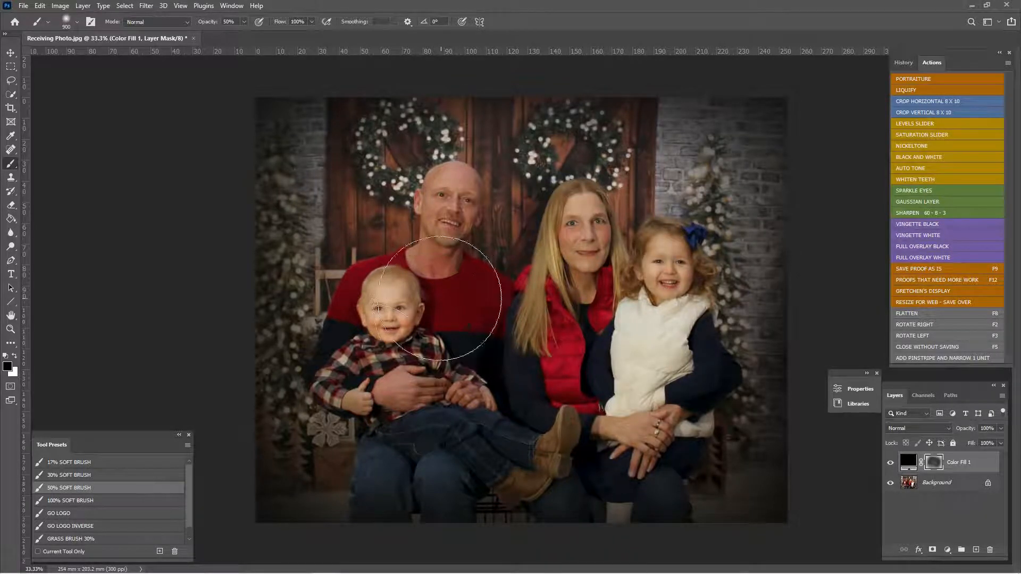
left_click(93, 501)
left_click(391, 305)
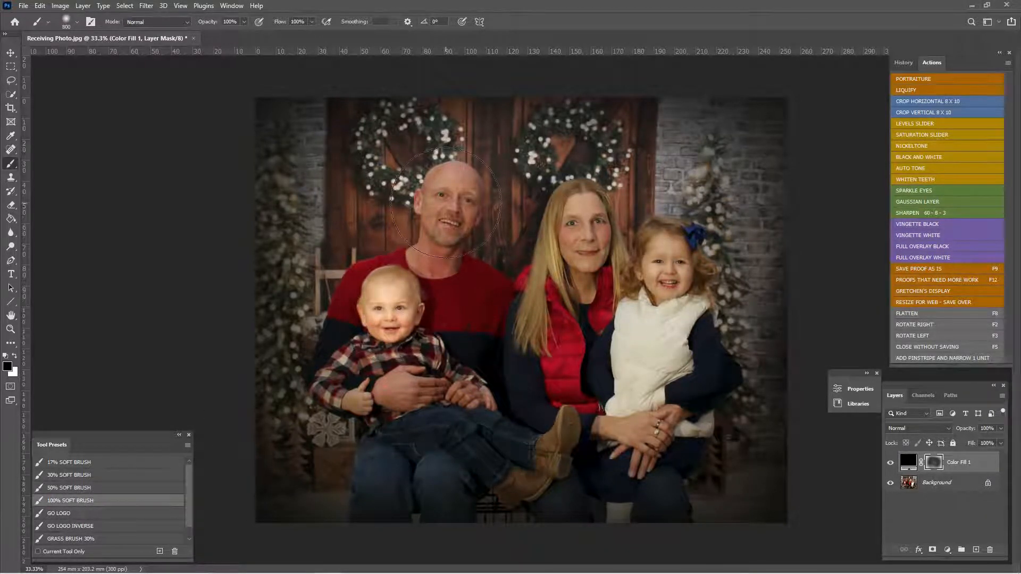
left_click(448, 201)
left_click(579, 228)
left_click(664, 271)
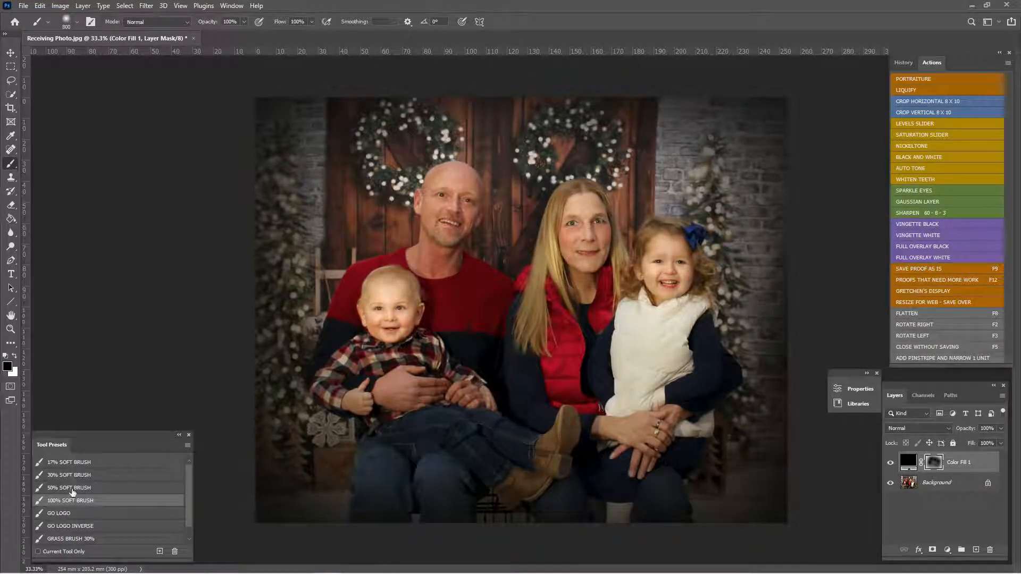
Paint the overlay mask at 73% opacity with a much smaller soft brush to reveal the lights on the left Christmas tree.
left_click(244, 22)
left_click_drag(246, 35, 231, 36)
key("bracketleft")
key("bracketleft")
key("bracketleft")
key("bracketleft")
key("bracketleft")
key("bracketleft")
key("bracketleft")
key("bracketleft")
key("bracketleft")
key("bracketleft")
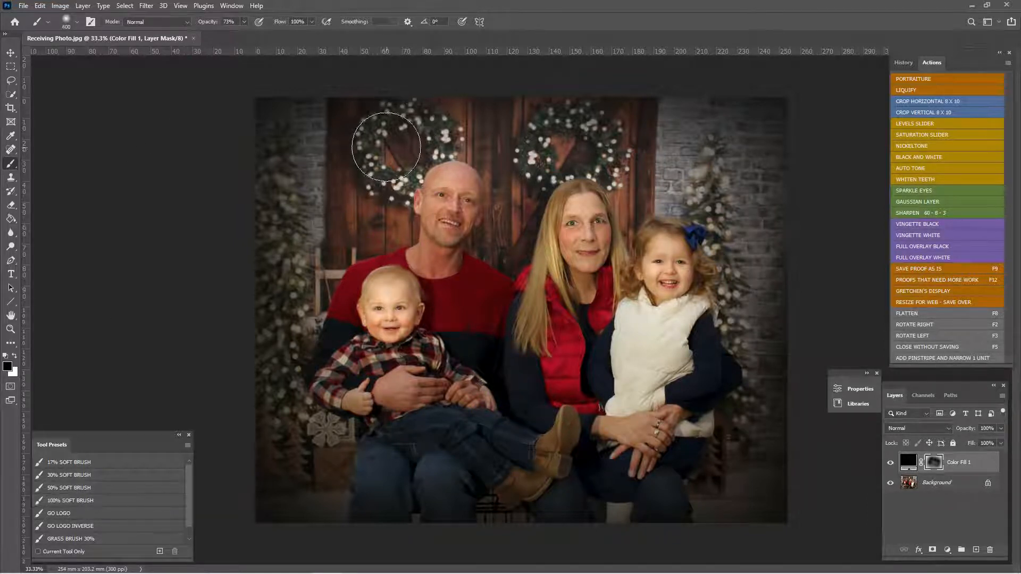
key("bracketleft")
left_click(290, 200)
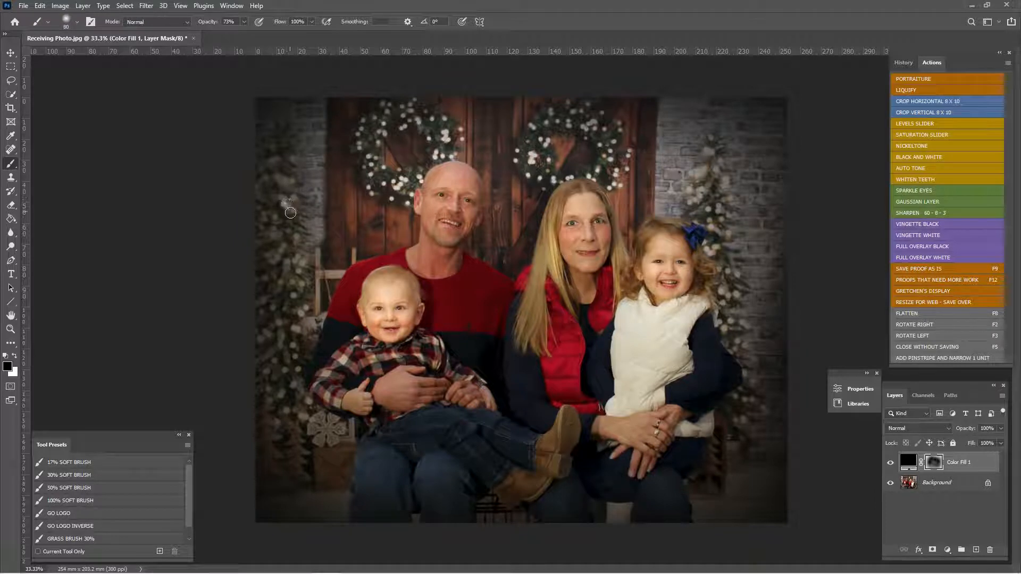
left_click_drag(300, 266, 271, 257)
left_click(303, 310)
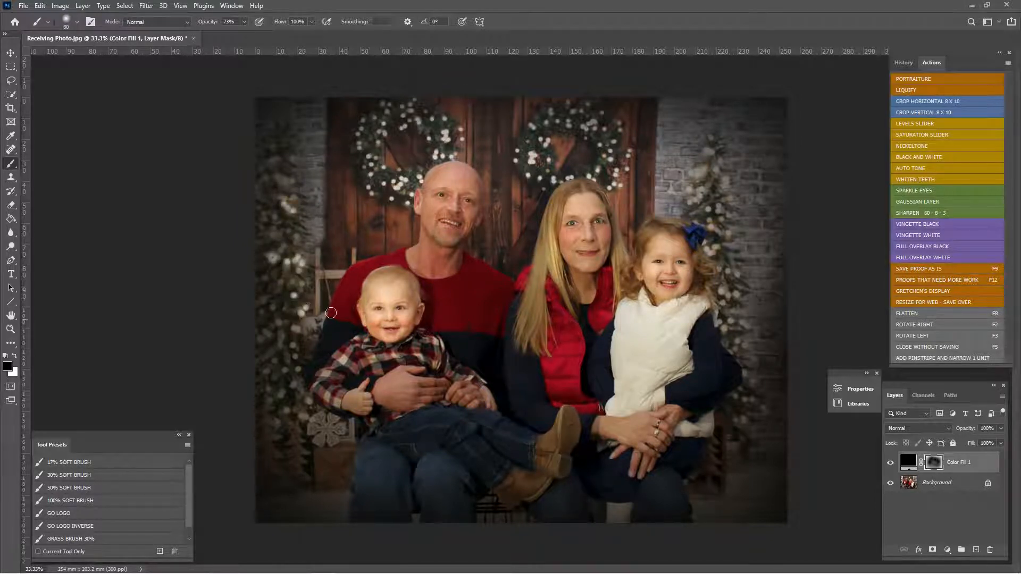
Reveal the lights on the right tree and right wreath, plus more lights along the left tree's full height.
left_click(704, 198)
left_click_drag(716, 271, 735, 295)
left_click(613, 146)
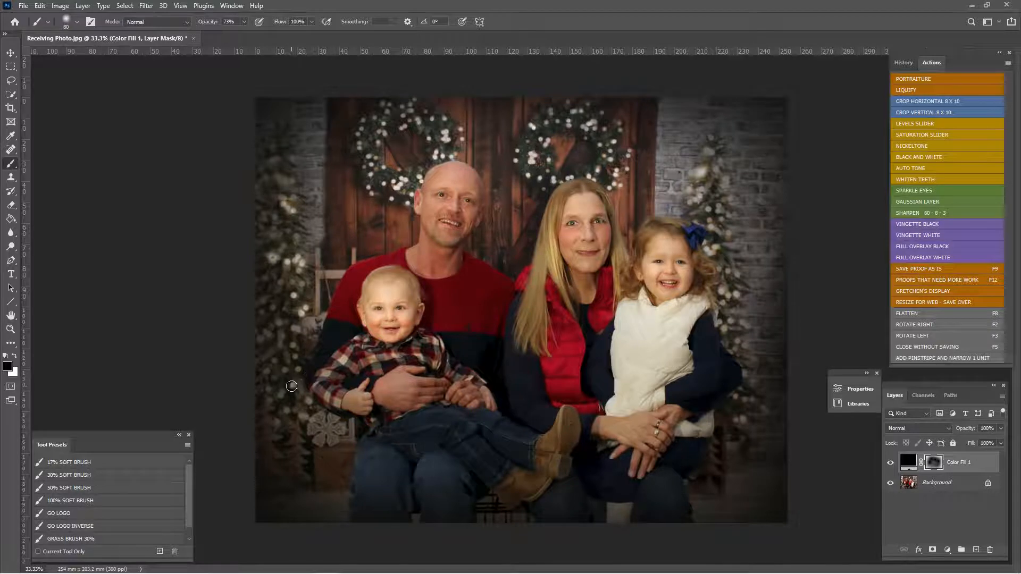
mouse_move(295, 369)
left_mouse_down()
mouse_move(297, 338)
mouse_move(281, 324)
mouse_move(293, 327)
mouse_move(300, 312)
mouse_move(287, 214)
mouse_move(295, 195)
mouse_move(279, 178)
mouse_move(289, 181)
mouse_move(281, 161)
left_mouse_up()
mouse_move(295, 297)
left_mouse_down()
mouse_move(282, 291)
mouse_move(300, 284)
mouse_move(279, 278)
left_mouse_up()
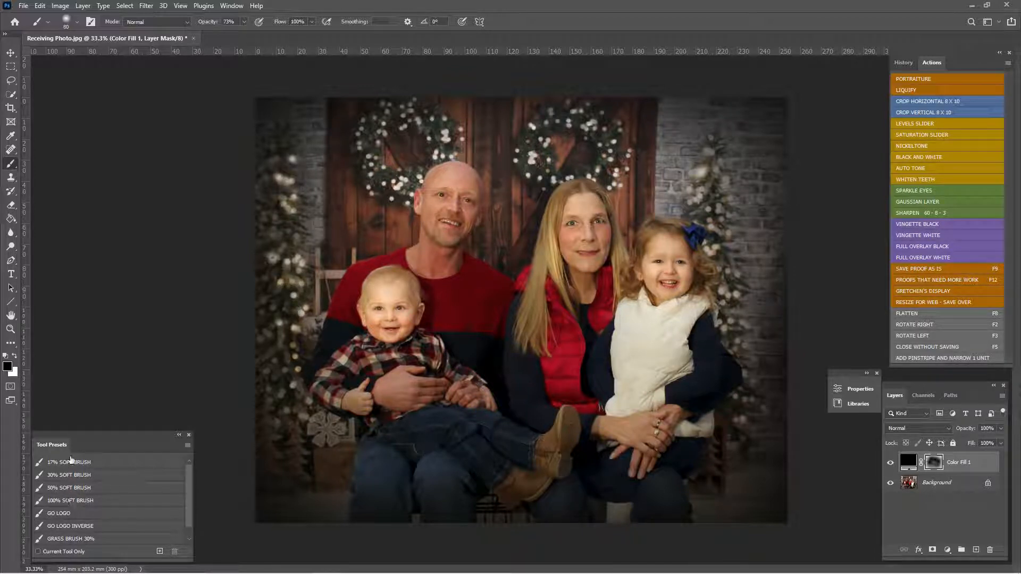
Blend the revealed lights into the backdrop by painting broadly over both sides of the mask with the 17% soft brush.
left_click(115, 463)
left_click_drag(342, 285, 308, 251)
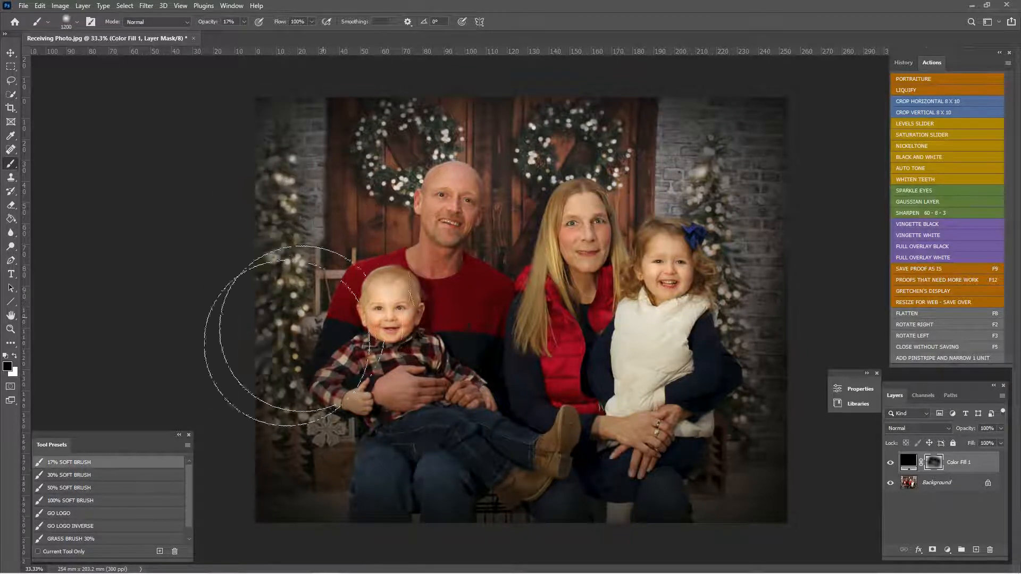
mouse_move(472, 200)
left_mouse_down()
mouse_move(690, 201)
mouse_move(711, 385)
mouse_move(504, 370)
mouse_move(359, 375)
mouse_move(537, 400)
mouse_move(663, 391)
mouse_move(753, 144)
mouse_move(453, 82)
mouse_move(787, 109)
mouse_move(786, 328)
left_mouse_up()
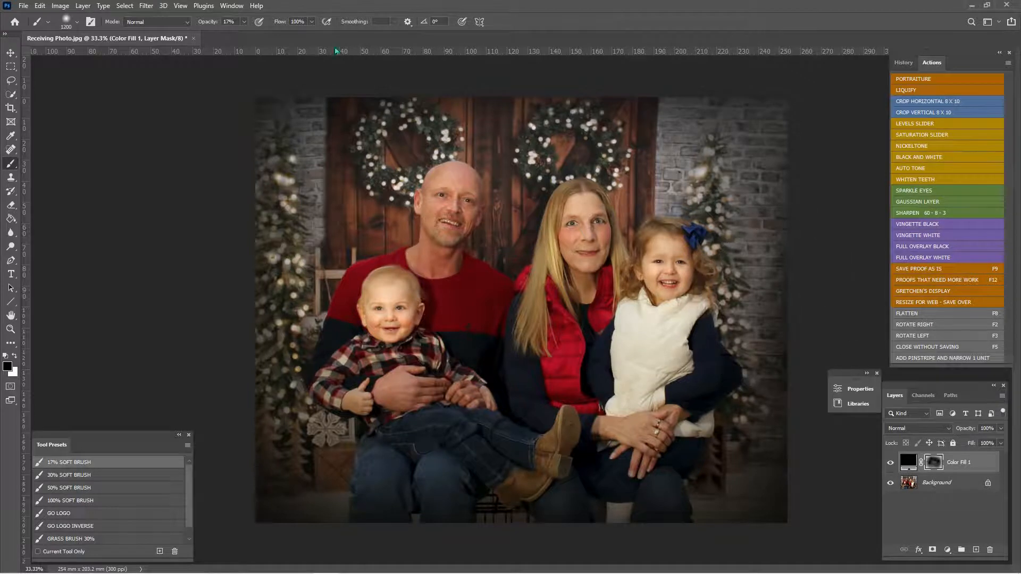
Lighten the overlay around the girl and right tree at 10% brush opacity, and compare the photo with the overlay hidden and shown.
left_click(243, 22)
mouse_move(756, 322)
left_mouse_down()
mouse_move(772, 386)
mouse_move(754, 447)
mouse_move(417, 385)
mouse_move(321, 420)
mouse_move(260, 255)
mouse_move(491, 346)
mouse_move(691, 376)
left_mouse_up()
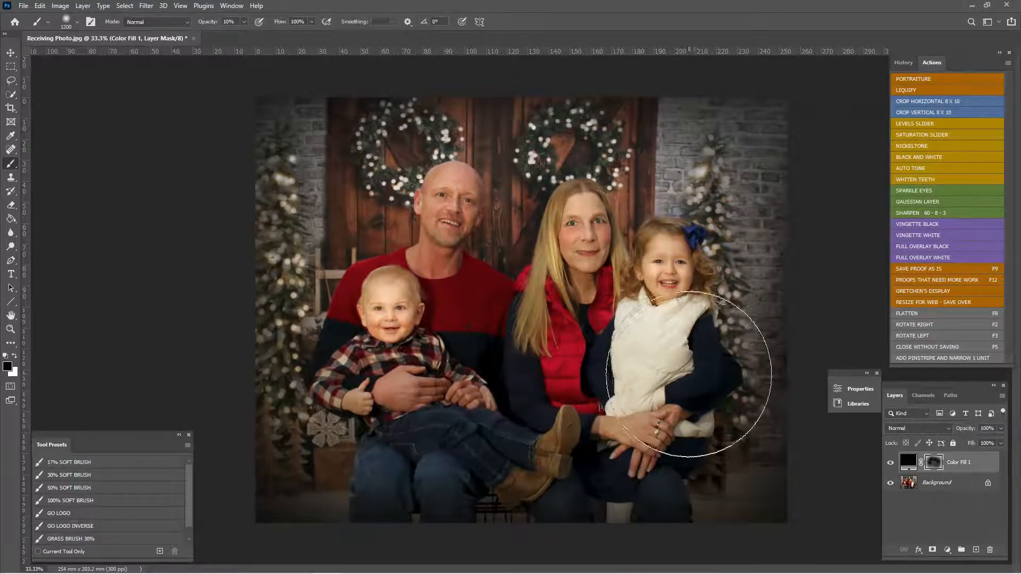
left_click(891, 466)
left_click(891, 466)
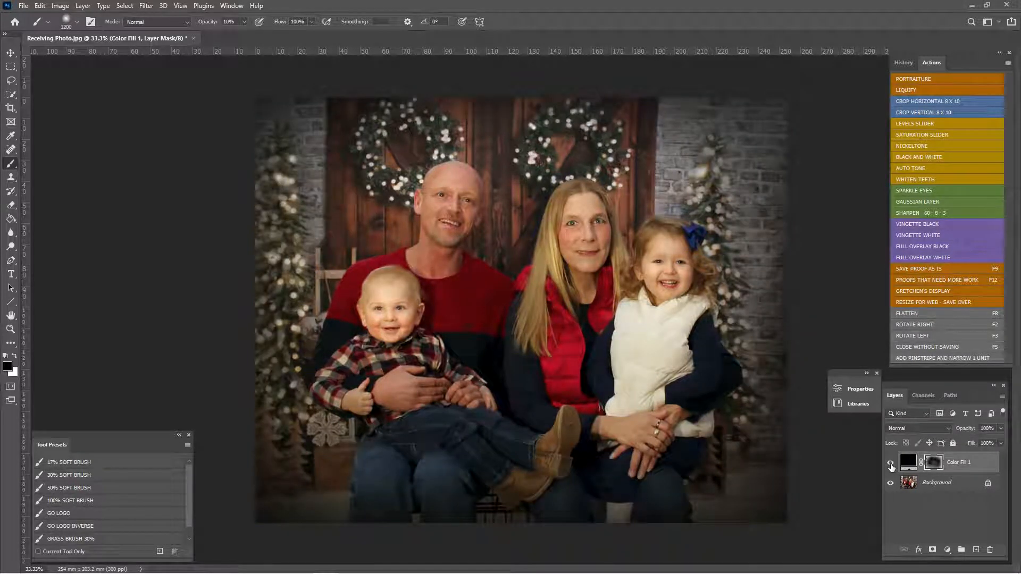